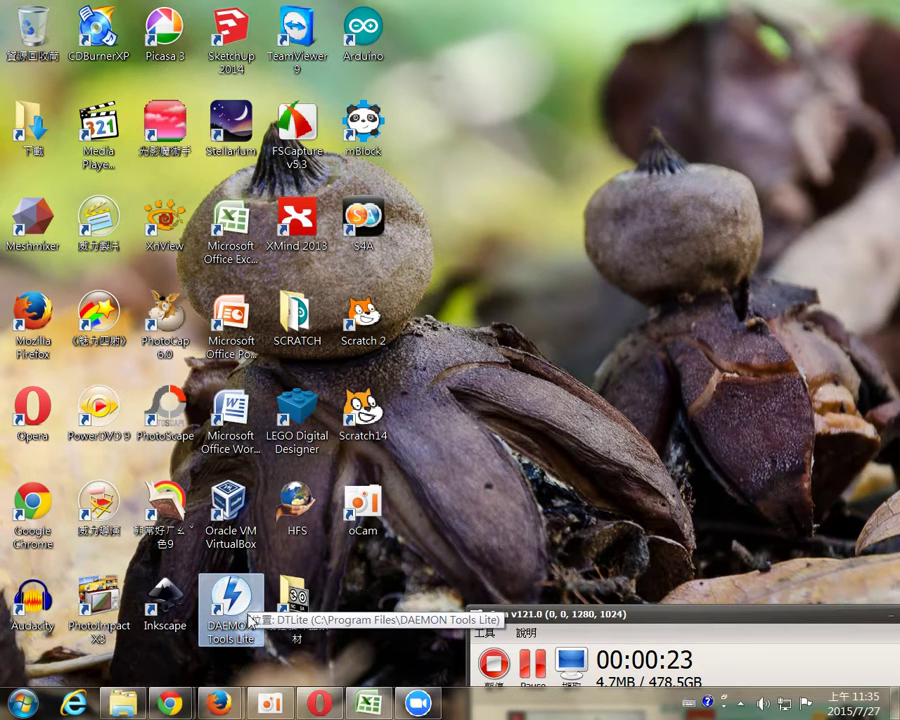
- Switch to the Chrome window with the blank new tab and search Google for "daemon tools lite"
mouse_move(172, 705)
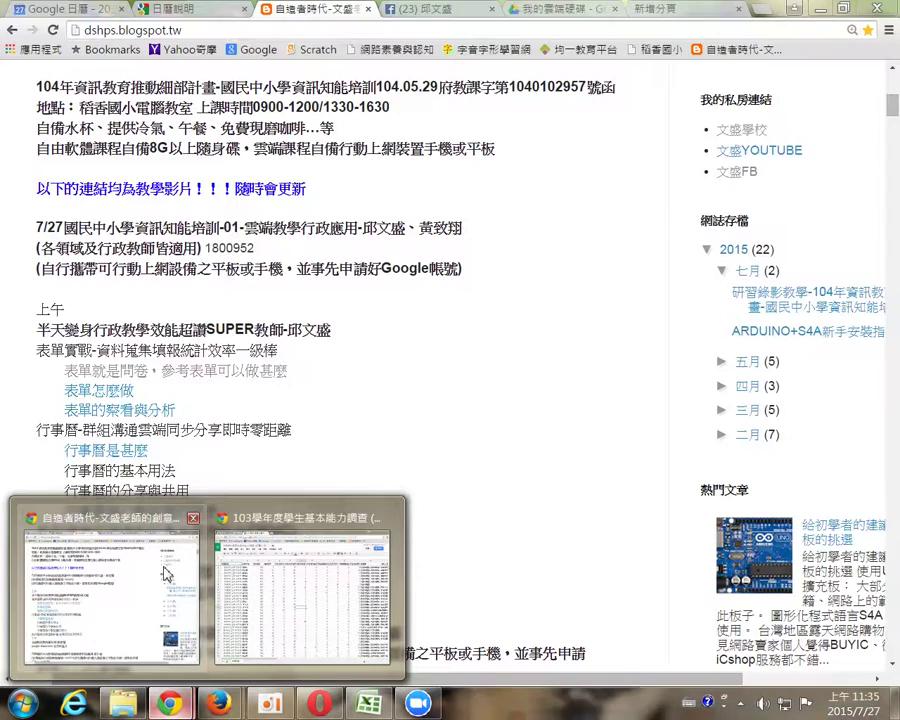
click(168, 577)
click(640, 10)
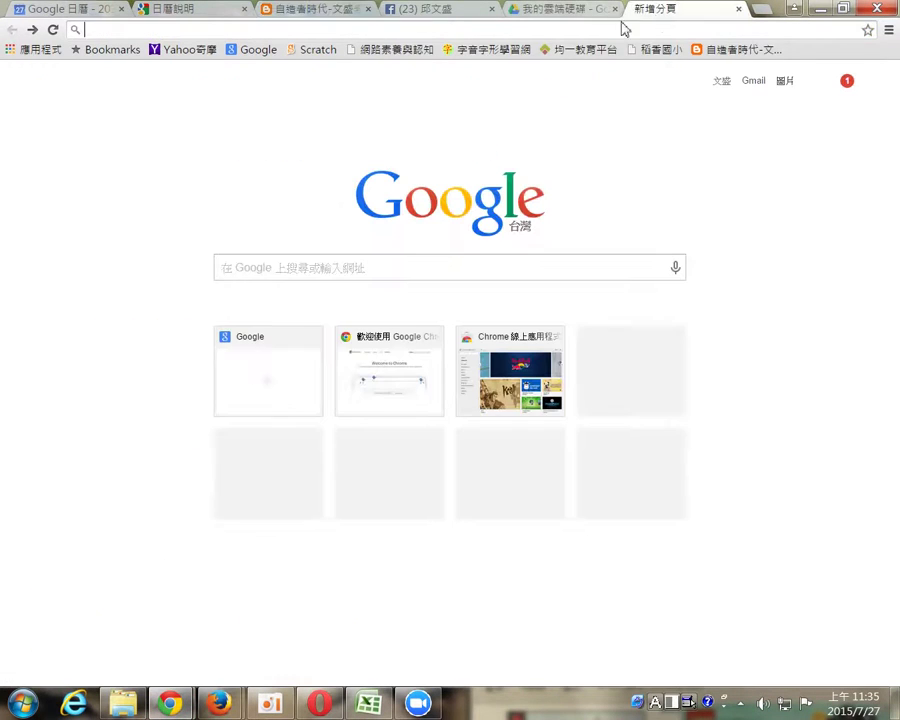
click(258, 270)
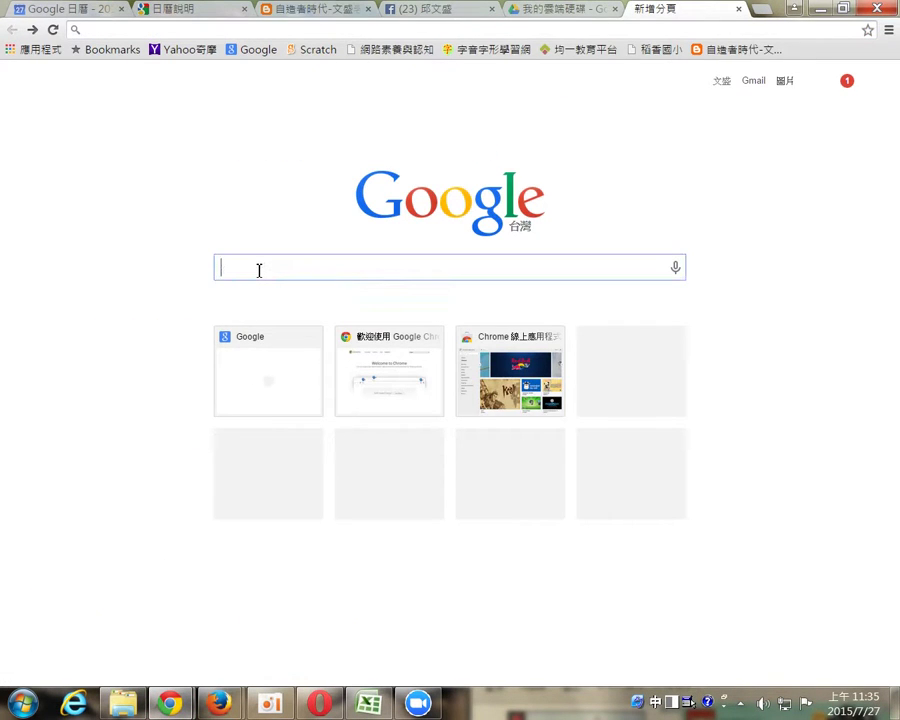
text(_)
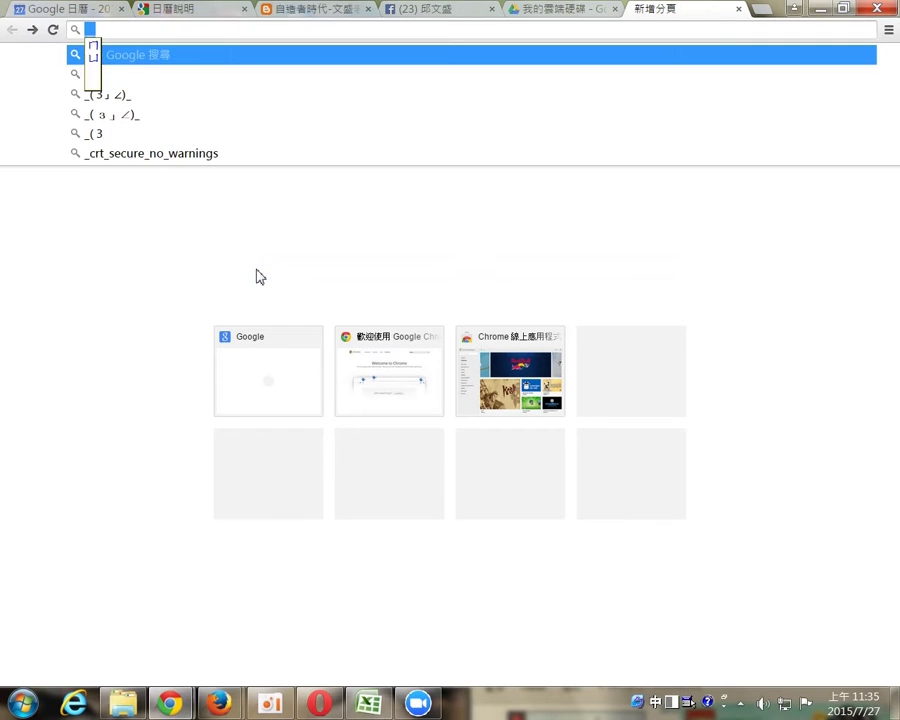
key(BackSpace)
text(deamon)
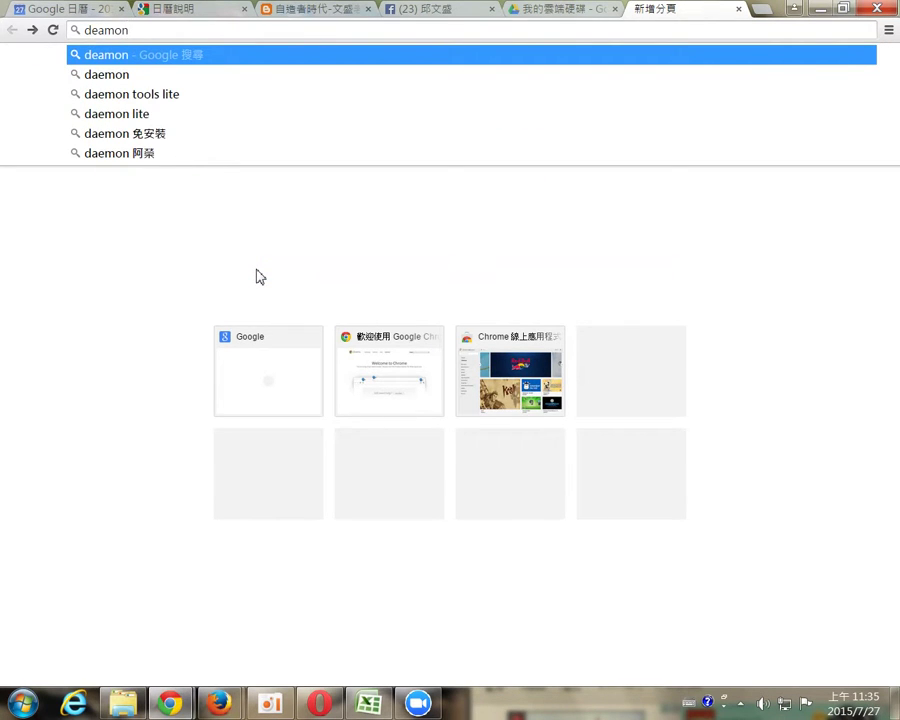
click(199, 94)
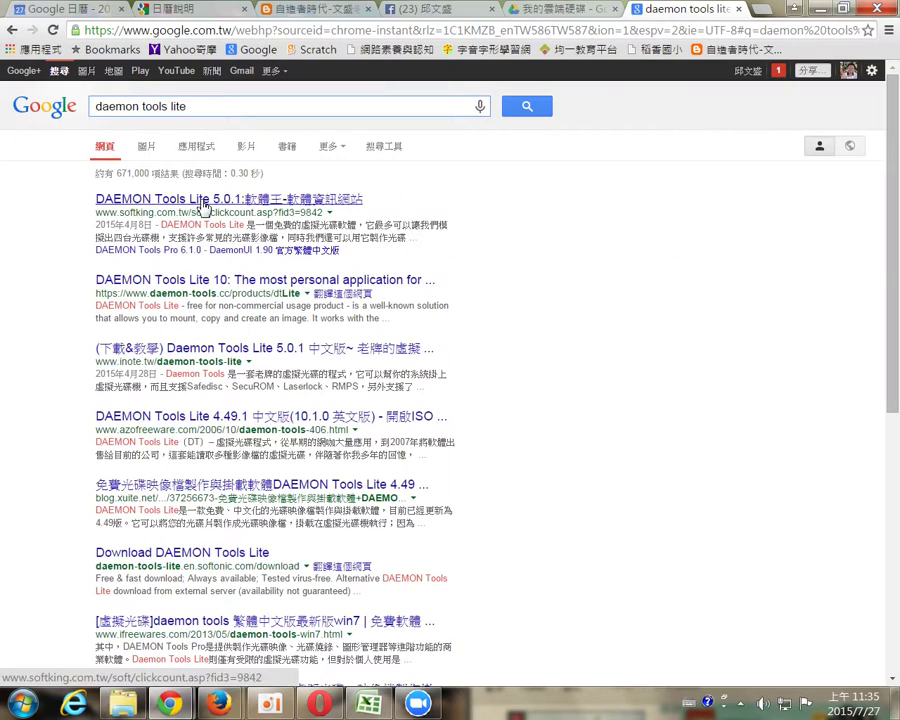
- Look at the softking.com.tw and official DAEMON Tools Lite 10 pages from the search results, returning to the results each time
click(261, 209)
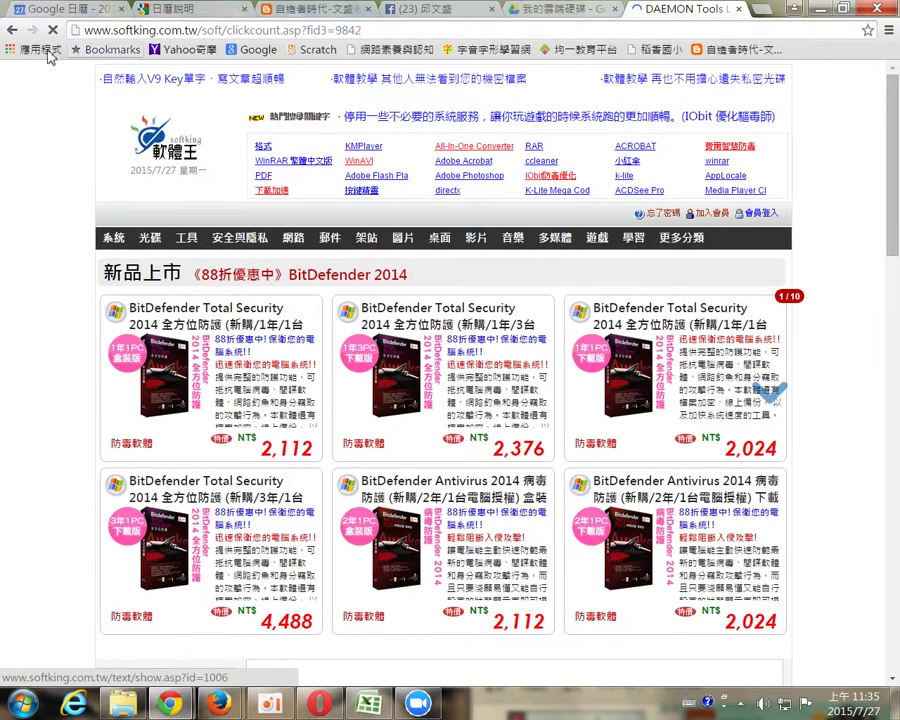
click(12, 30)
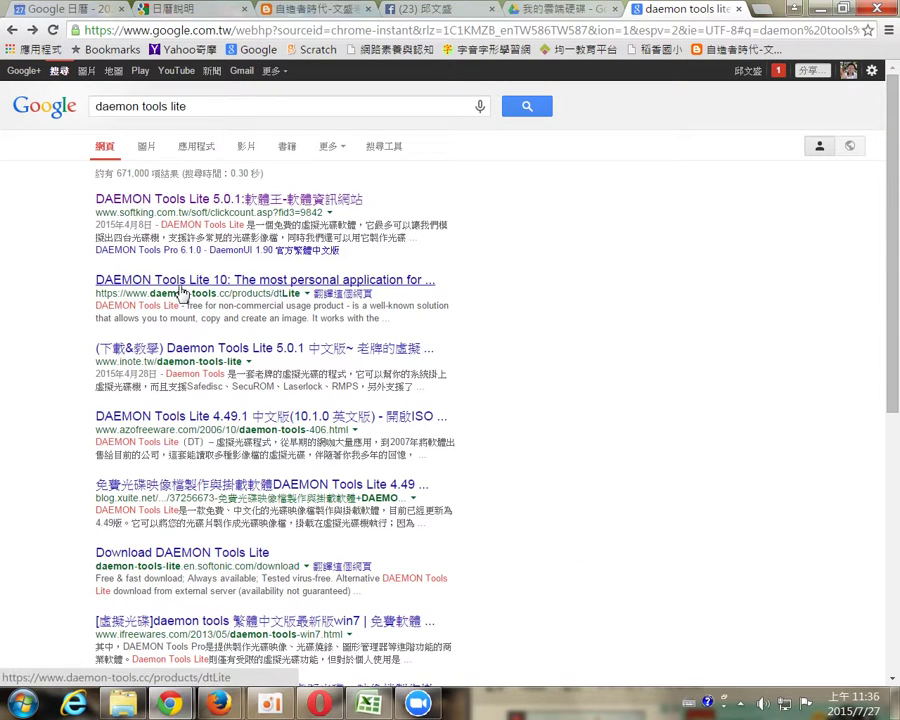
drag(150, 293, 238, 290)
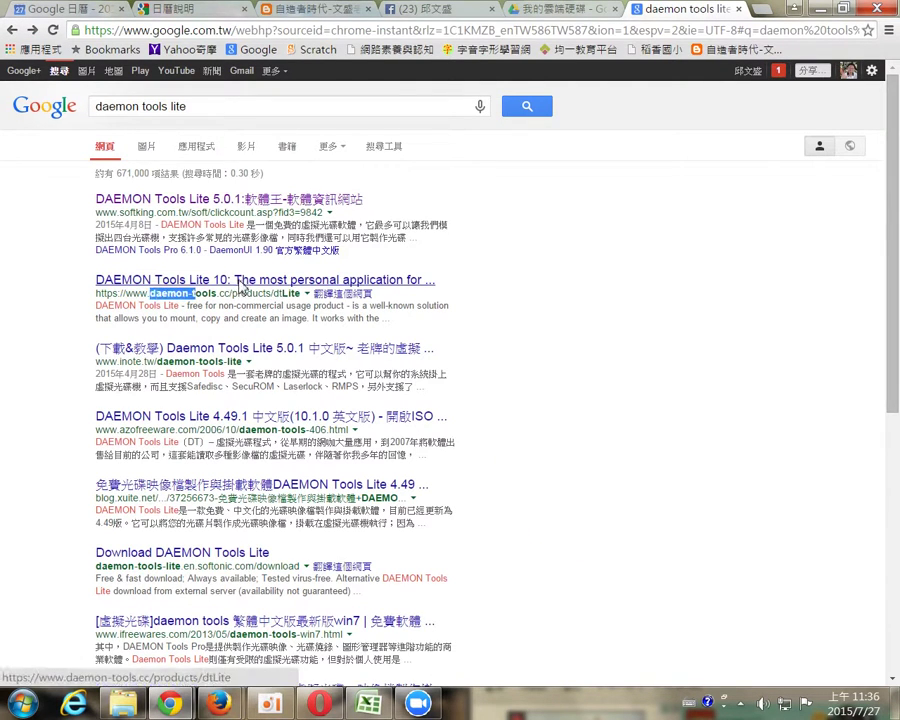
click(325, 282)
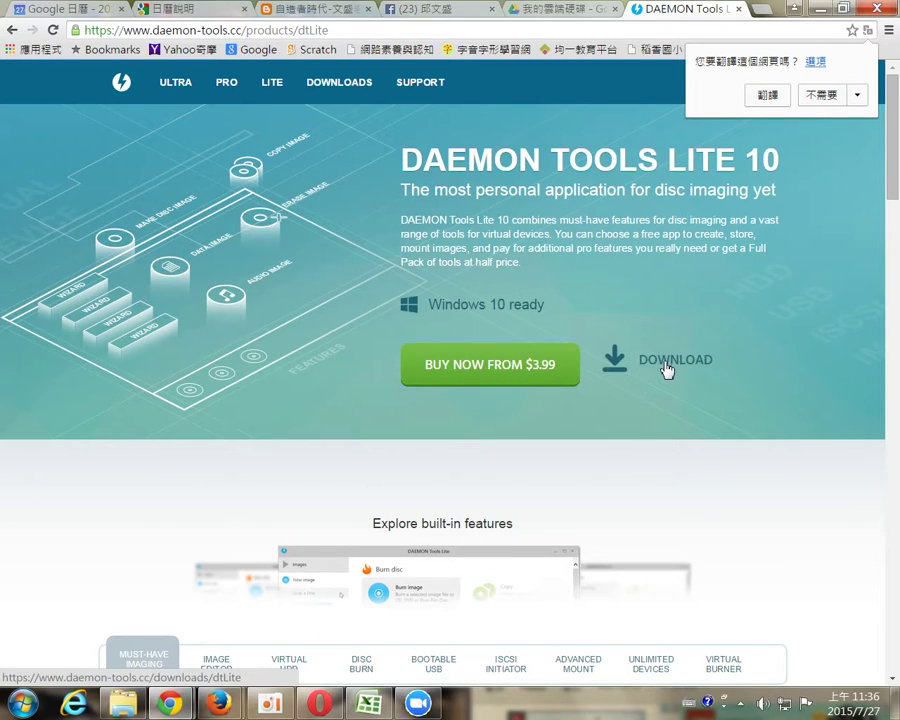
click(13, 30)
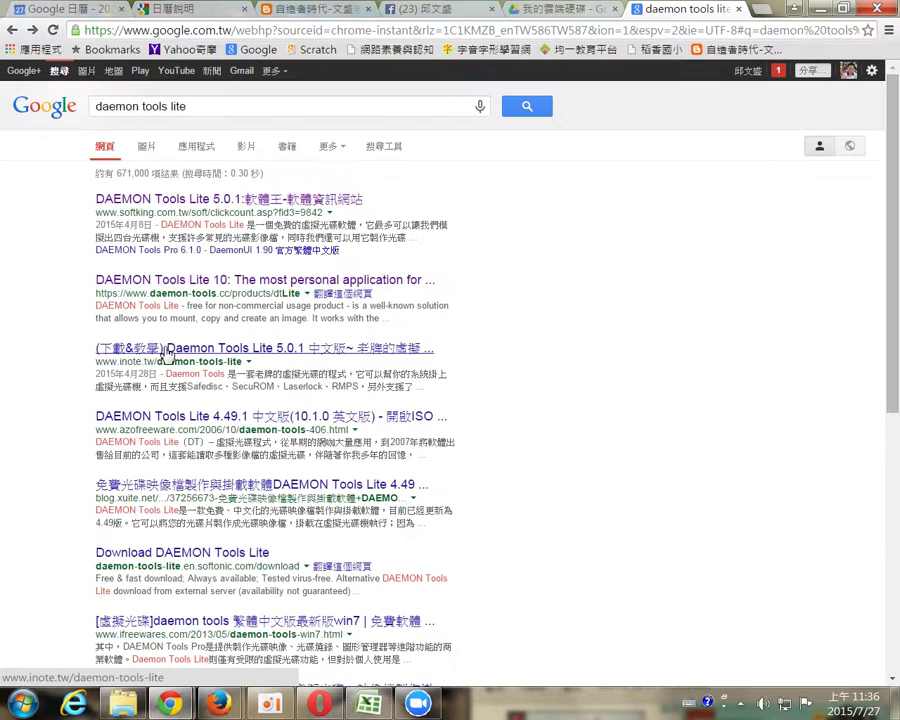
- Open the inote.tw search result about Daemon Tools Lite 5.0.1 and go to its software information section
click(301, 357)
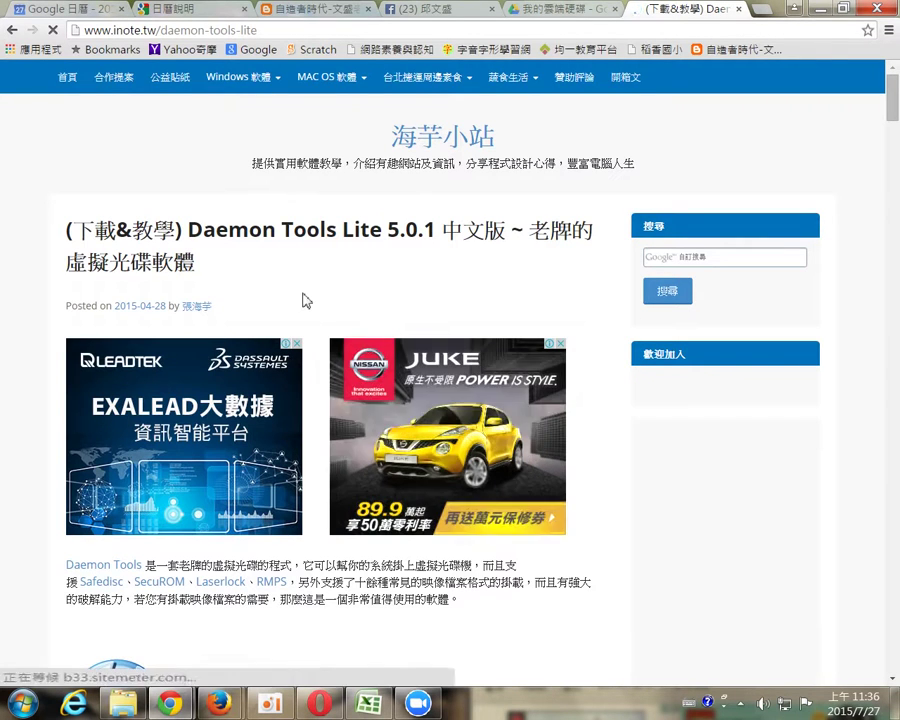
double_click(438, 145)
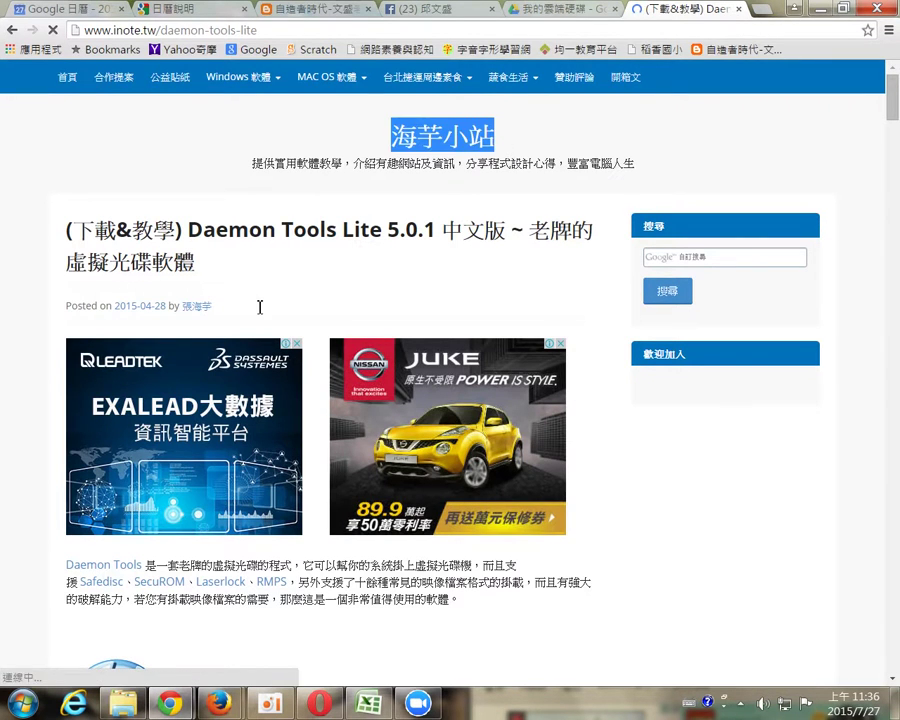
scroll(259, 305, down, 2)
scroll(259, 313, down, 3)
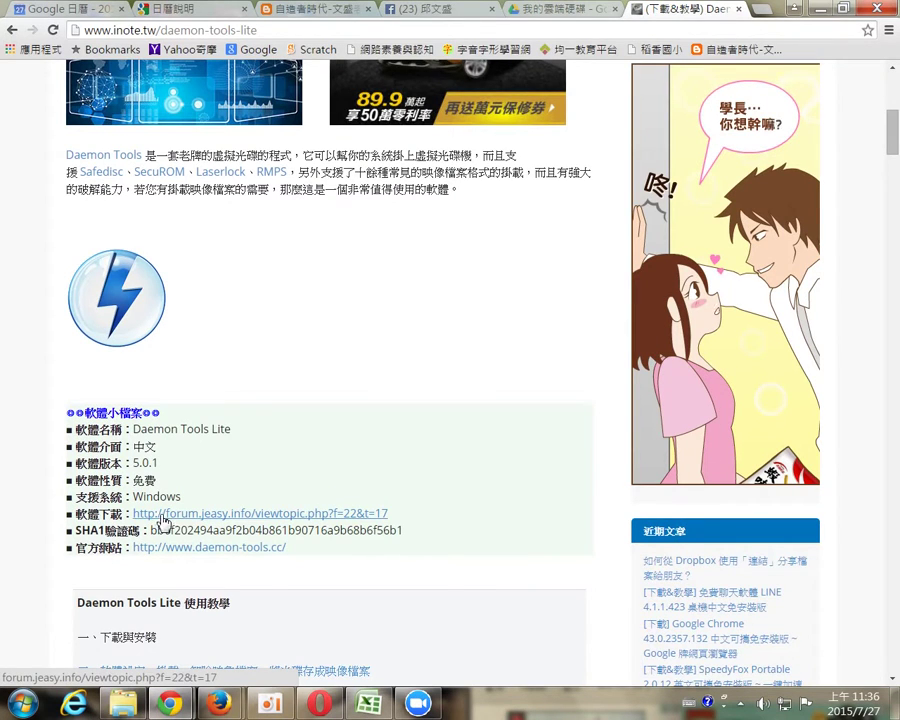
- Follow the article's forum download link and try to download DAEMON Tools Lite 4.45.2 from its 115 cloud drive link
click(164, 520)
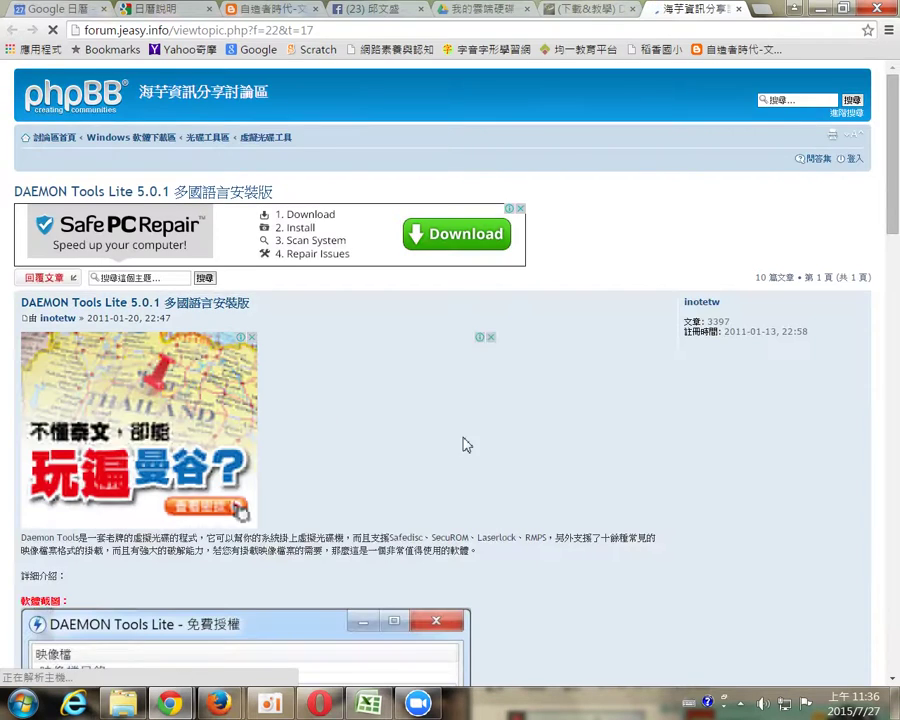
scroll(536, 418, down, 5)
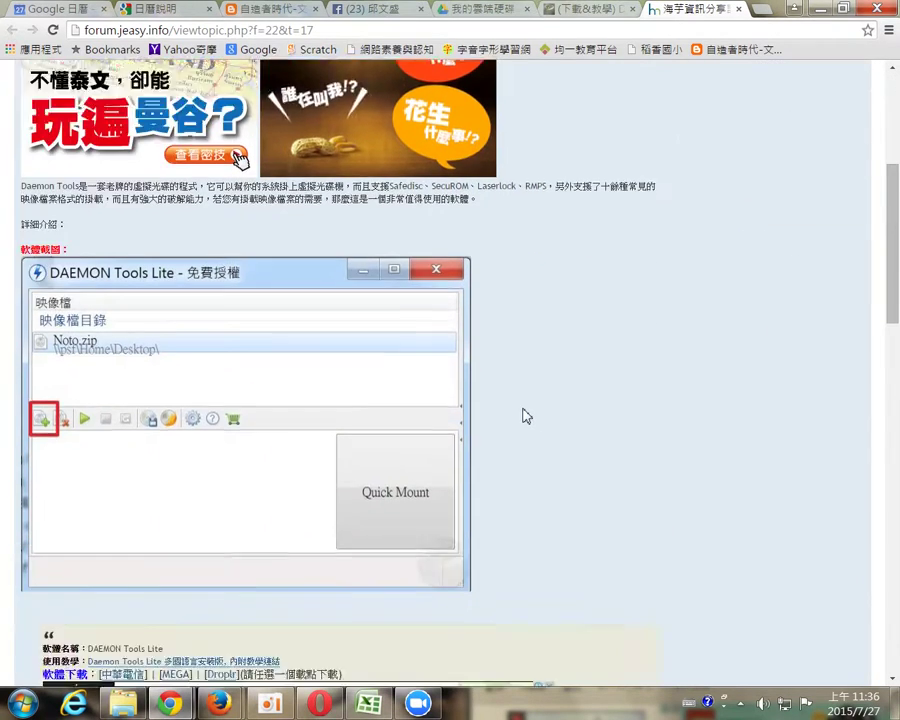
scroll(527, 416, down, 5)
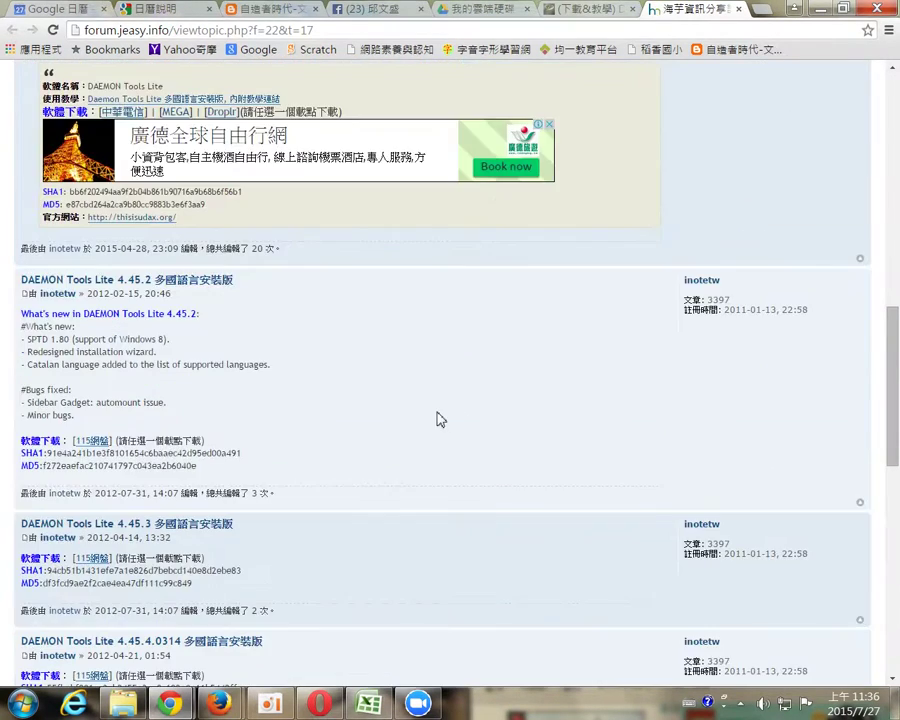
click(97, 447)
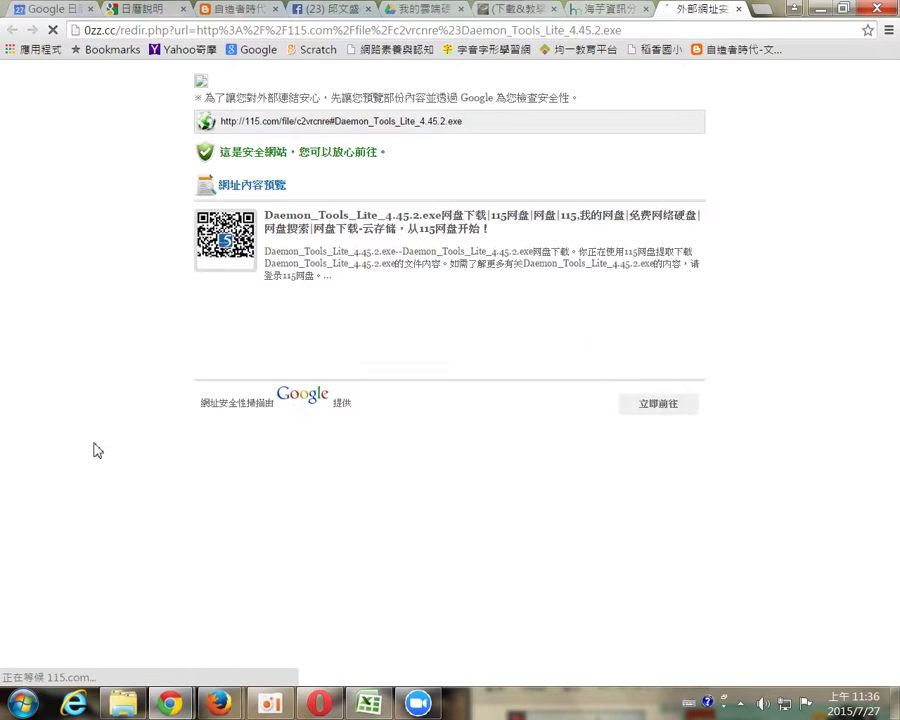
click(684, 412)
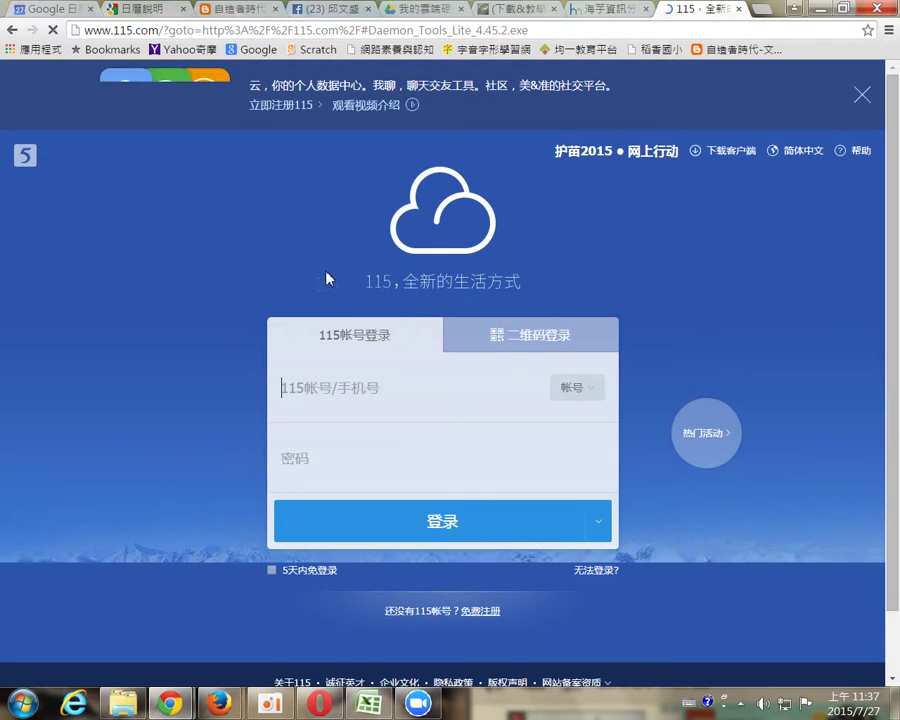
click(12, 30)
- Return to the inote.tw article, follow its official website link and download DAEMON Tools Ultra 3
click(505, 12)
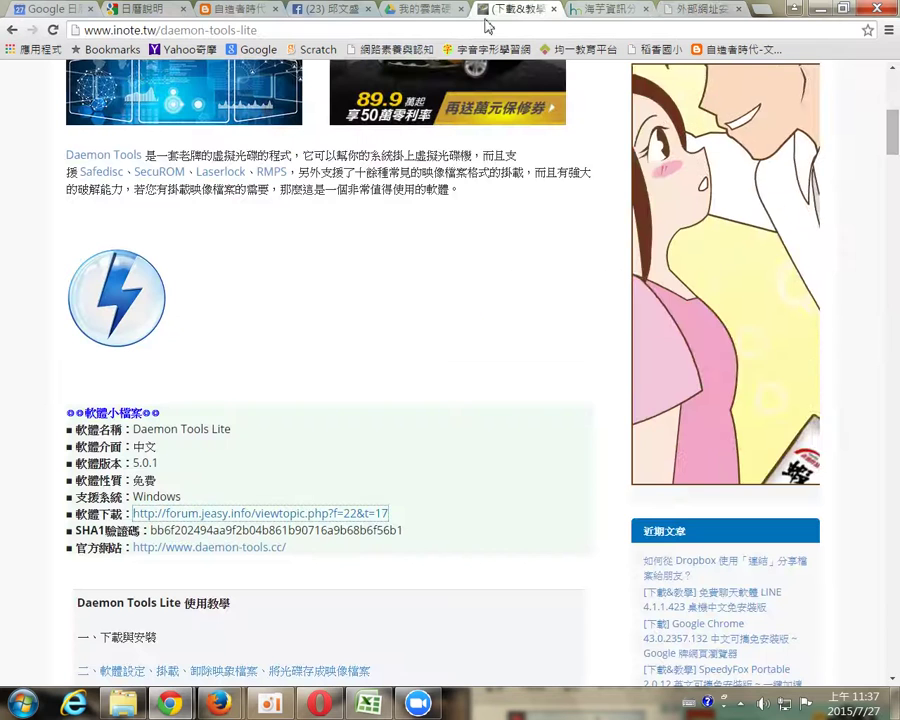
click(143, 546)
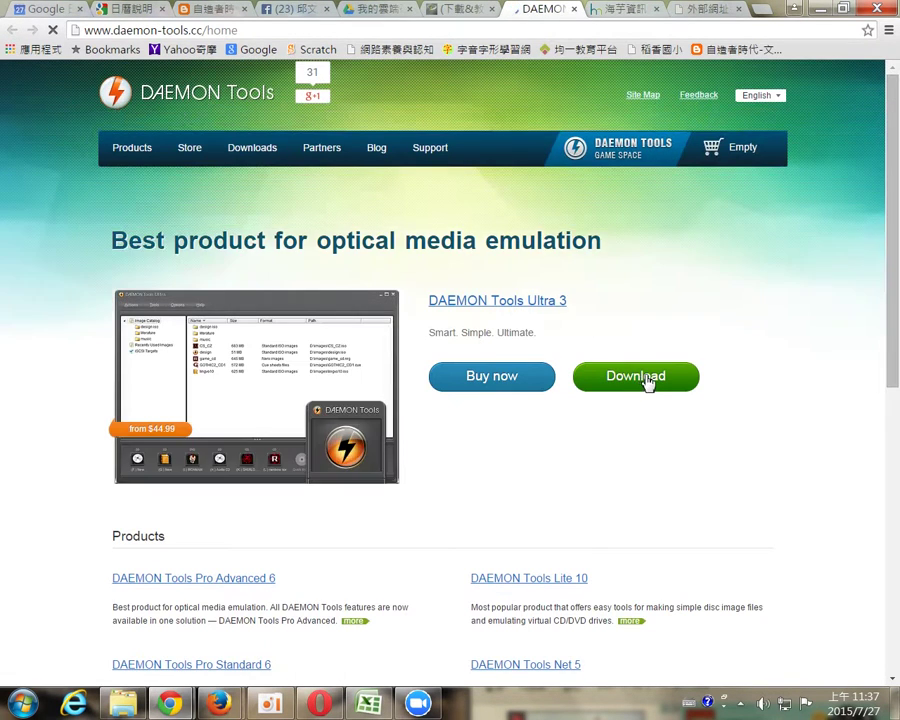
click(643, 384)
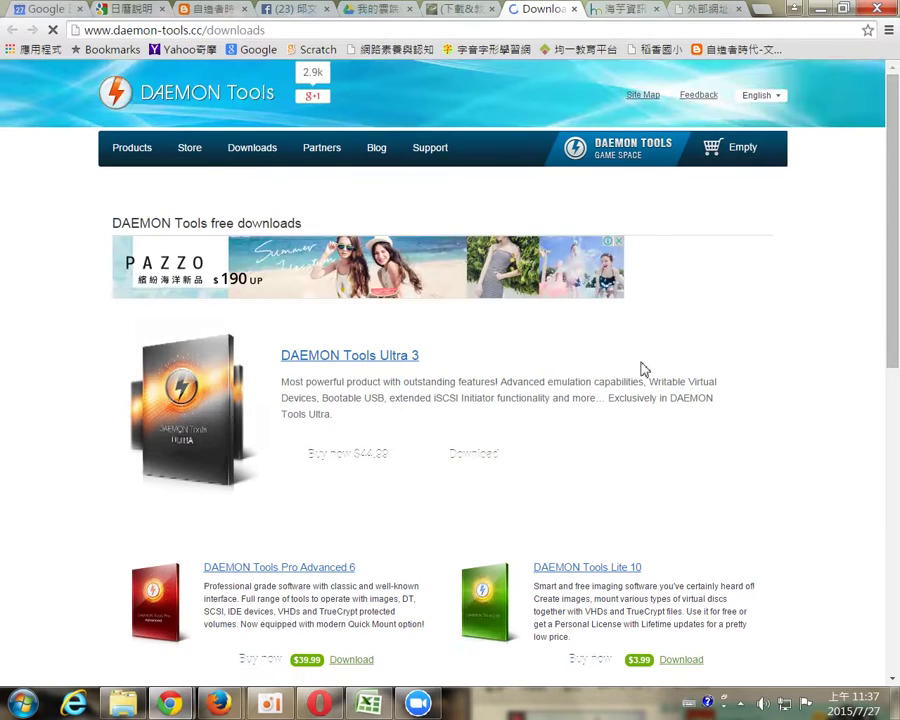
scroll(460, 430, down, 1)
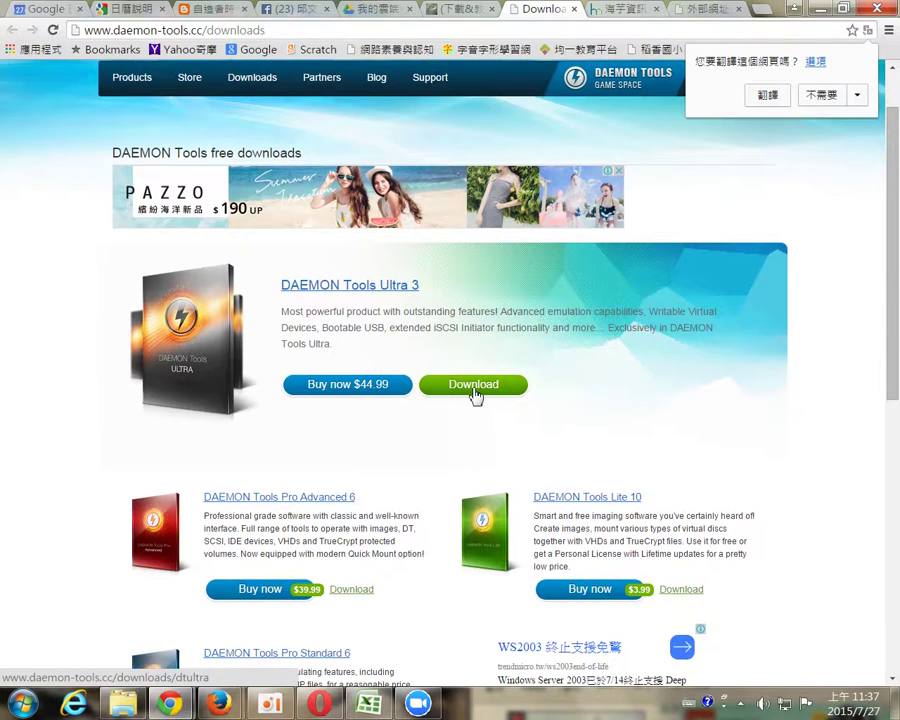
click(476, 396)
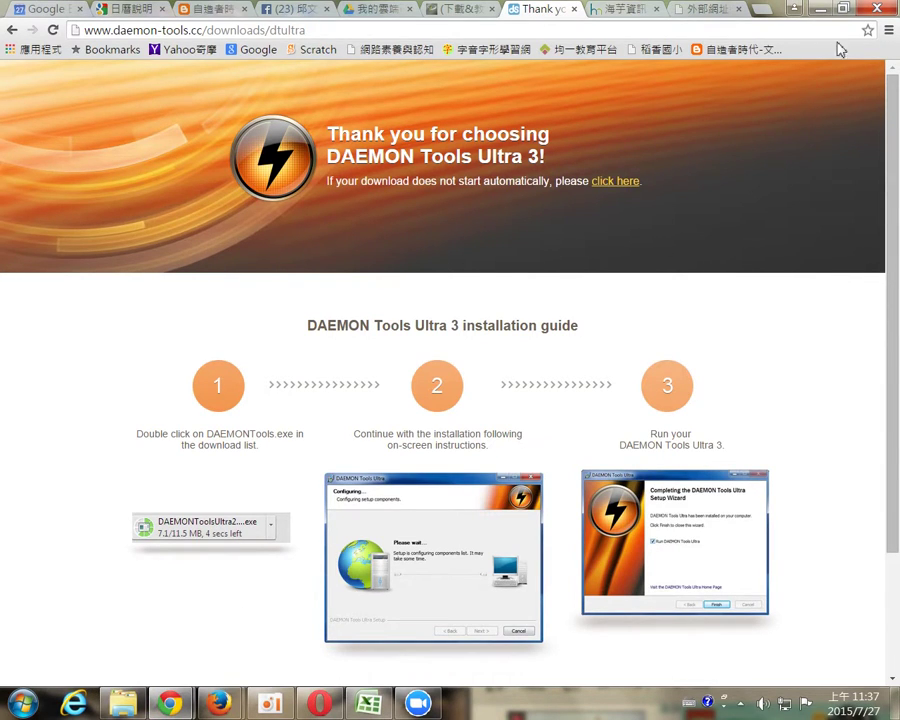
click(820, 8)
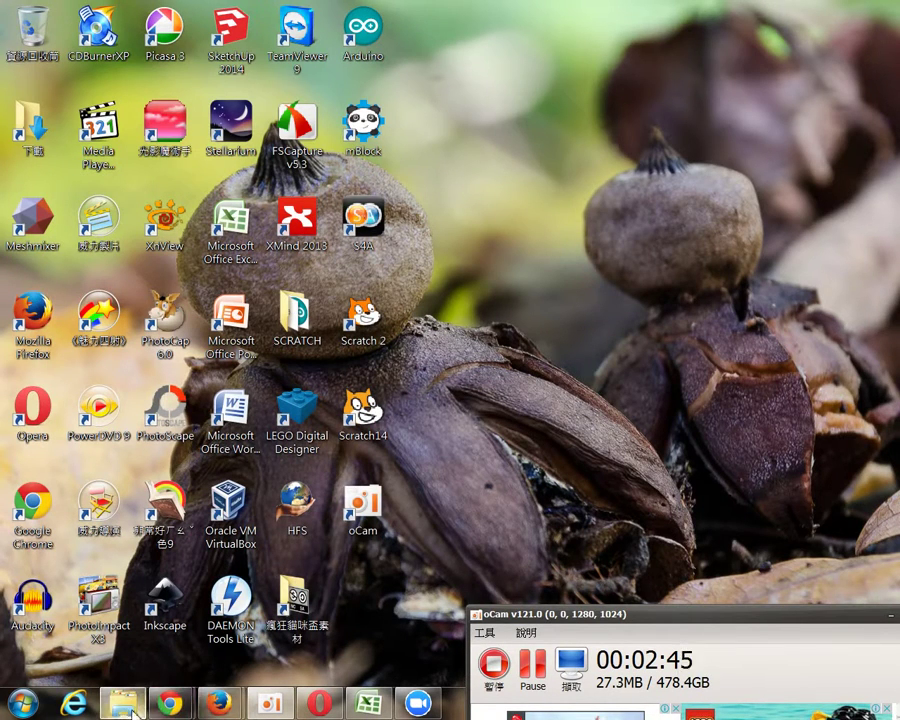
mouse_move(170, 712)
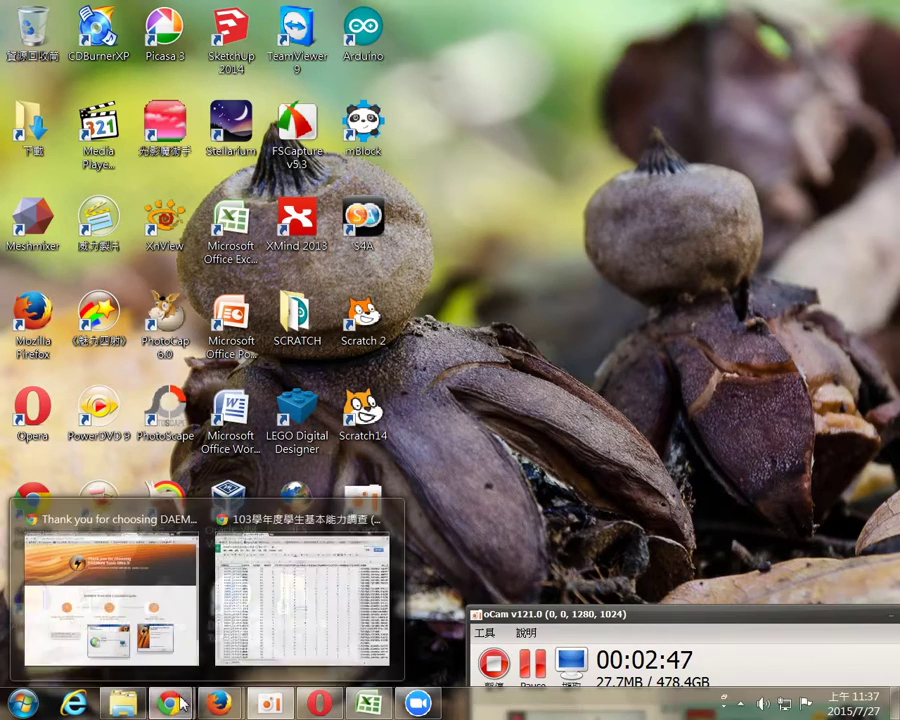
click(185, 588)
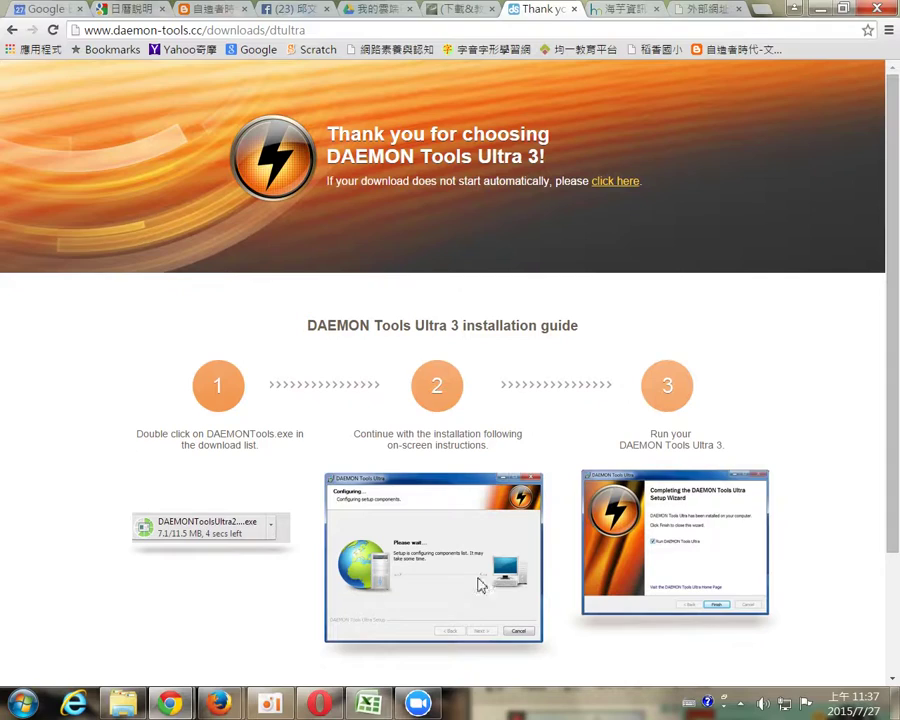
- Switch to Windows Explorer and run the DAEMONToolsUltra310-0368 installer from the Downloads folder, allowing it past the security warning
click(823, 14)
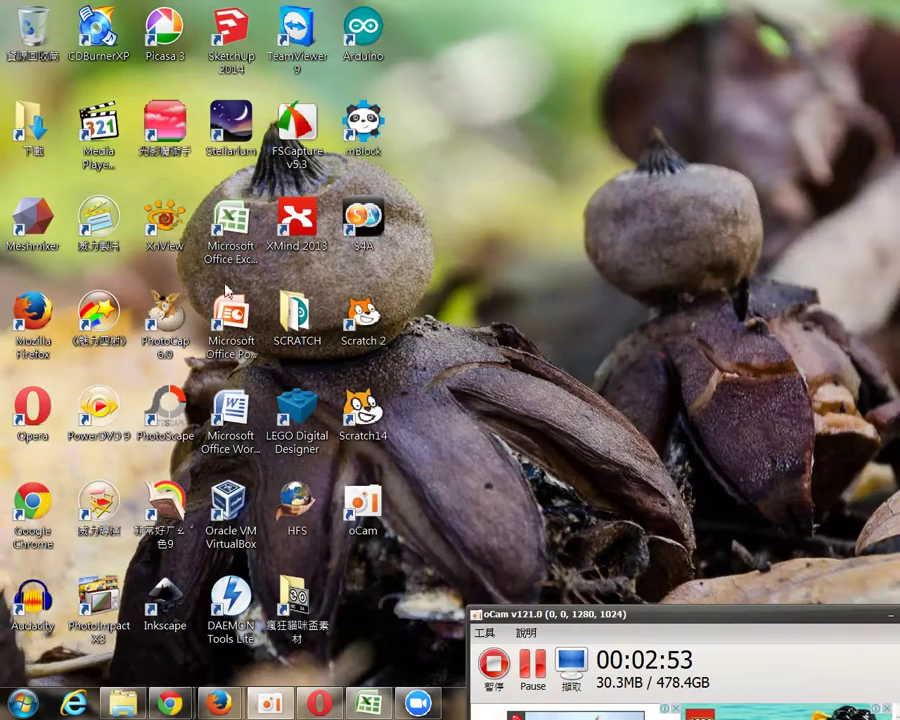
click(118, 708)
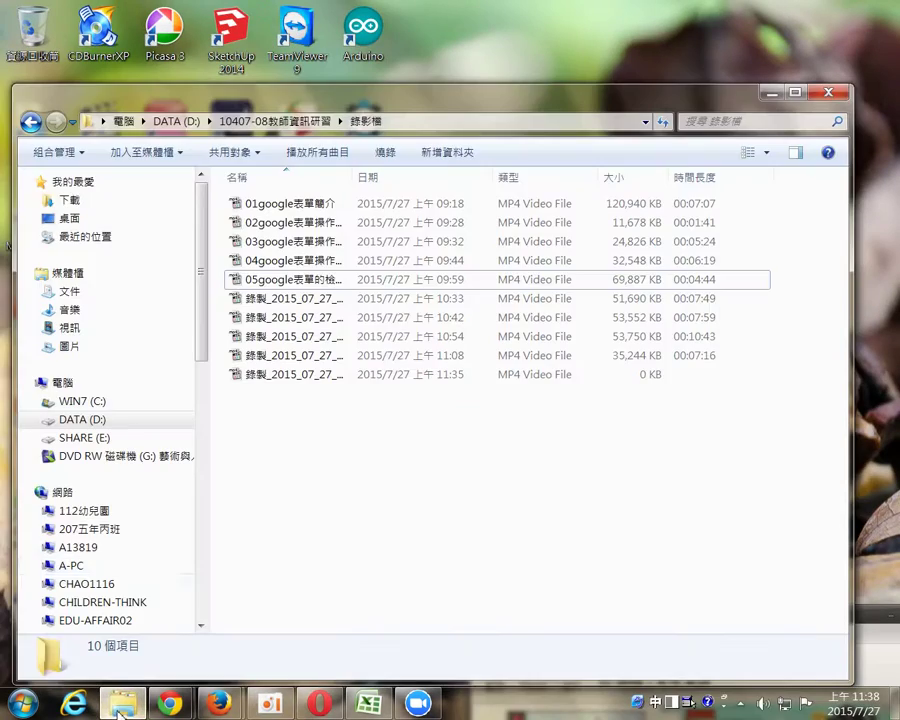
click(84, 203)
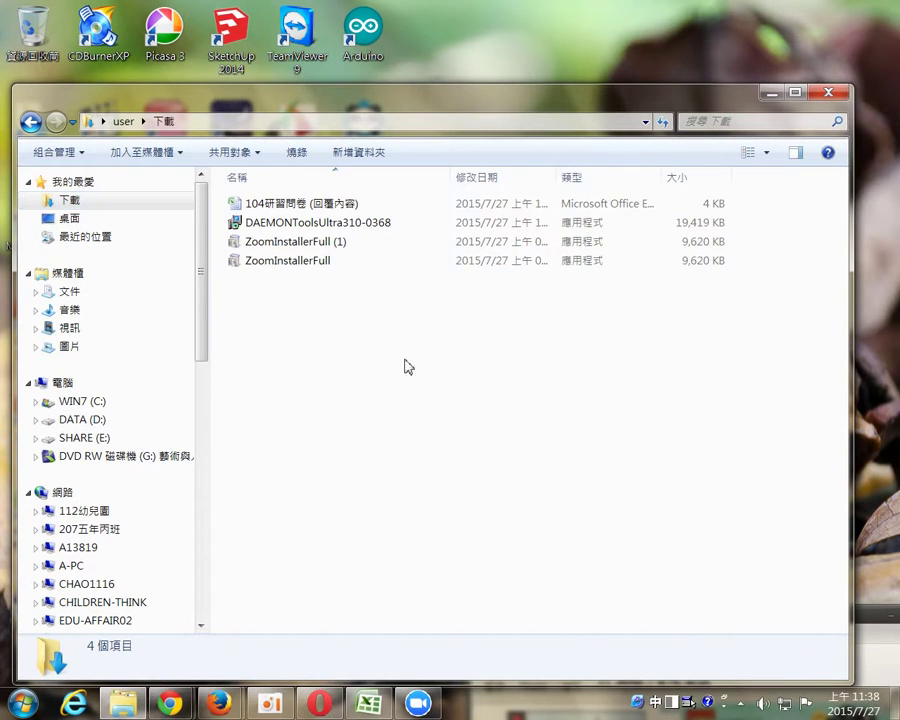
click(307, 229)
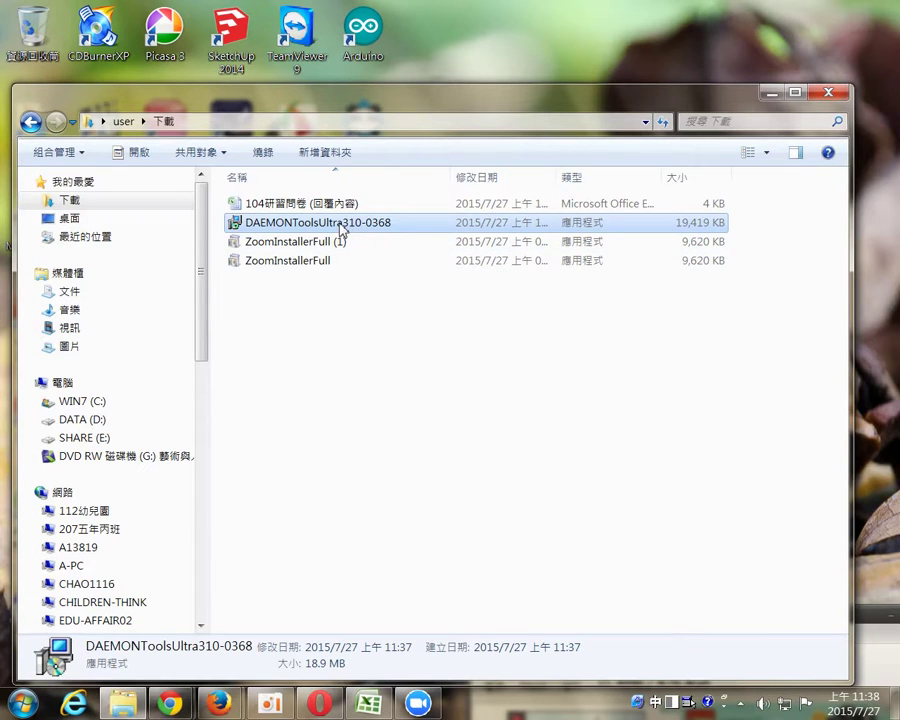
double_click(340, 229)
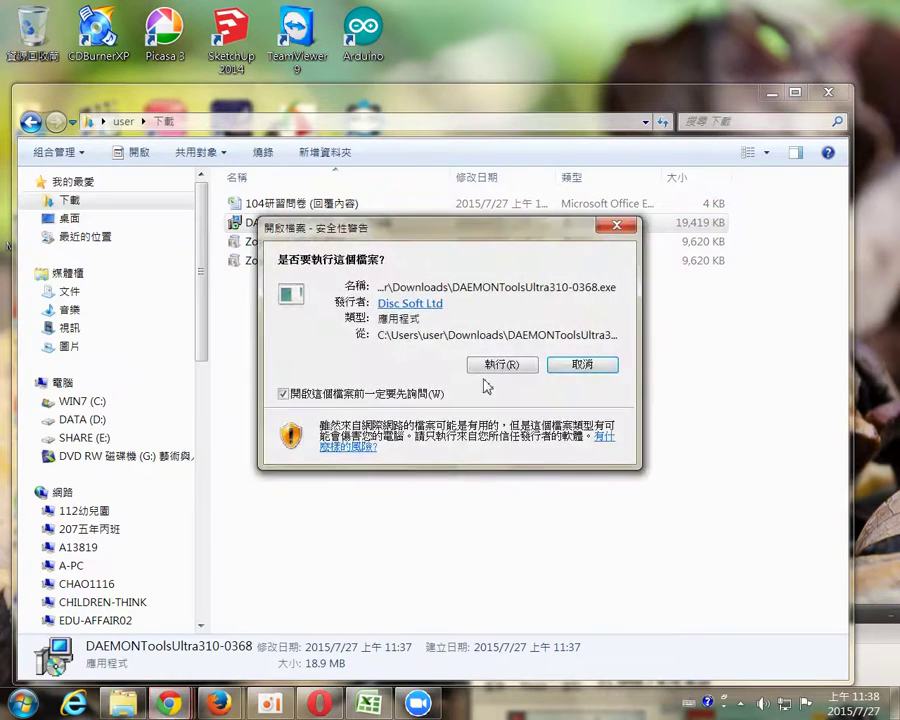
click(501, 365)
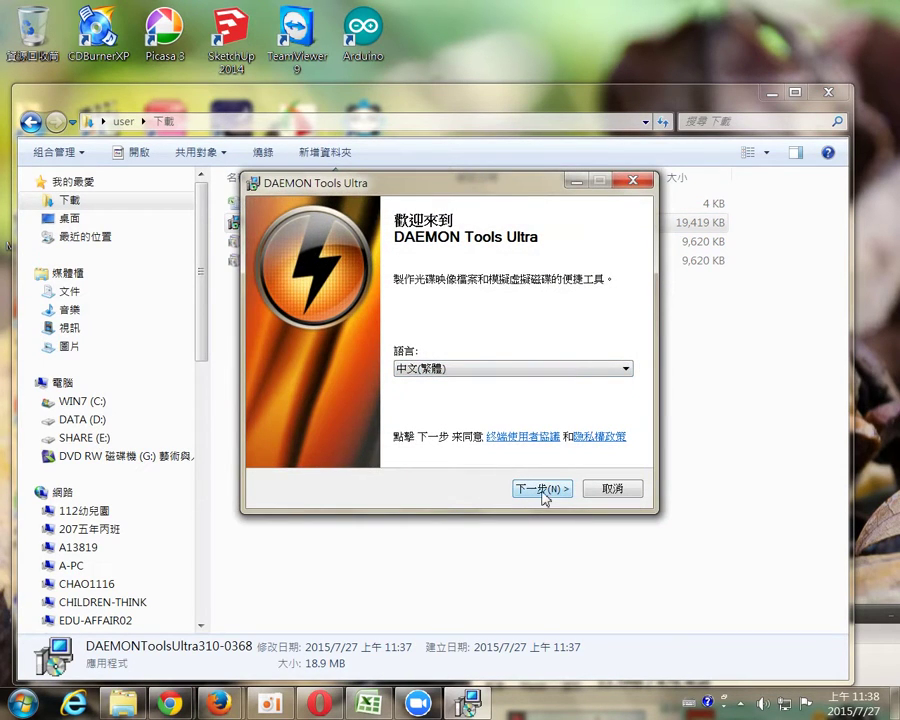
- Proceed through the setup wizard with 中文(繁體) as the language and the trial license (試用授權)
click(543, 489)
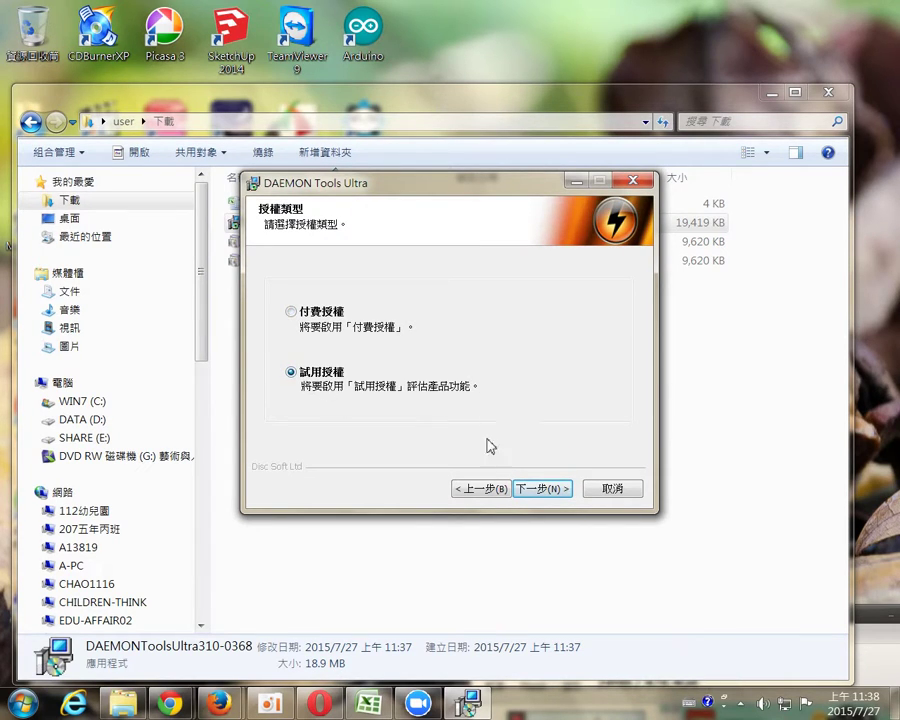
click(540, 488)
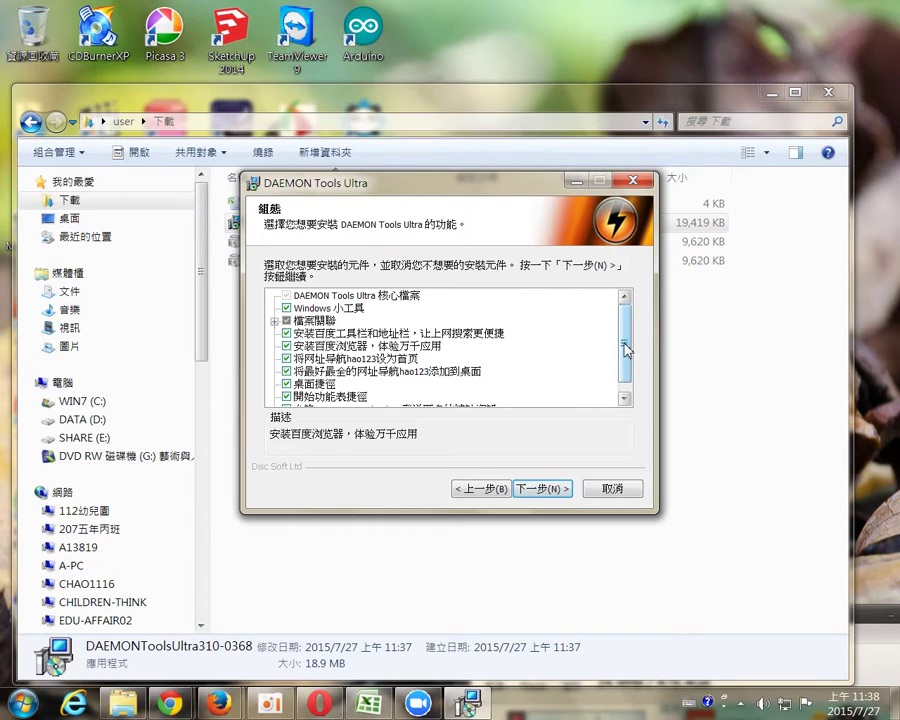
- Exclude the Baidu toolbar, Baidu browser, both hao123 options and the anonymous usage statistics from the DAEMON Tools Ultra components
scroll(626, 348, down, 1)
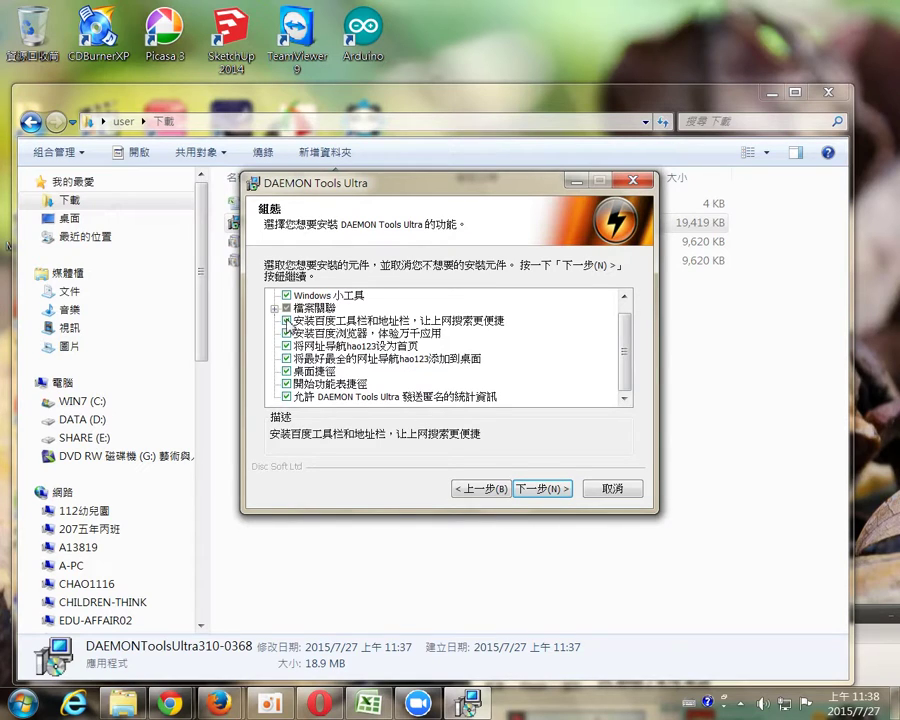
click(287, 320)
click(287, 333)
click(287, 347)
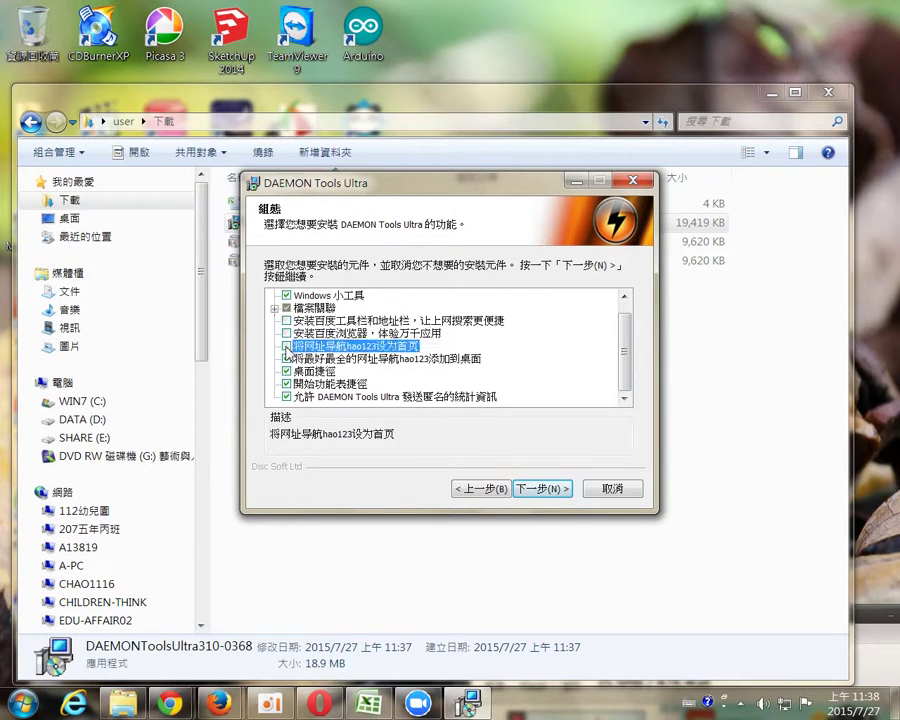
click(287, 359)
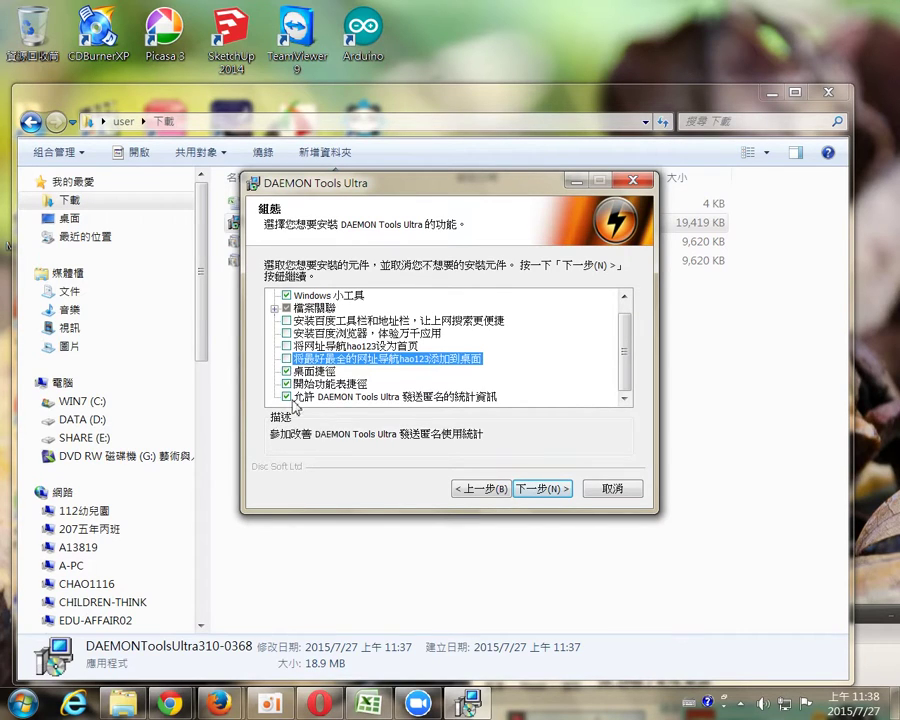
click(287, 397)
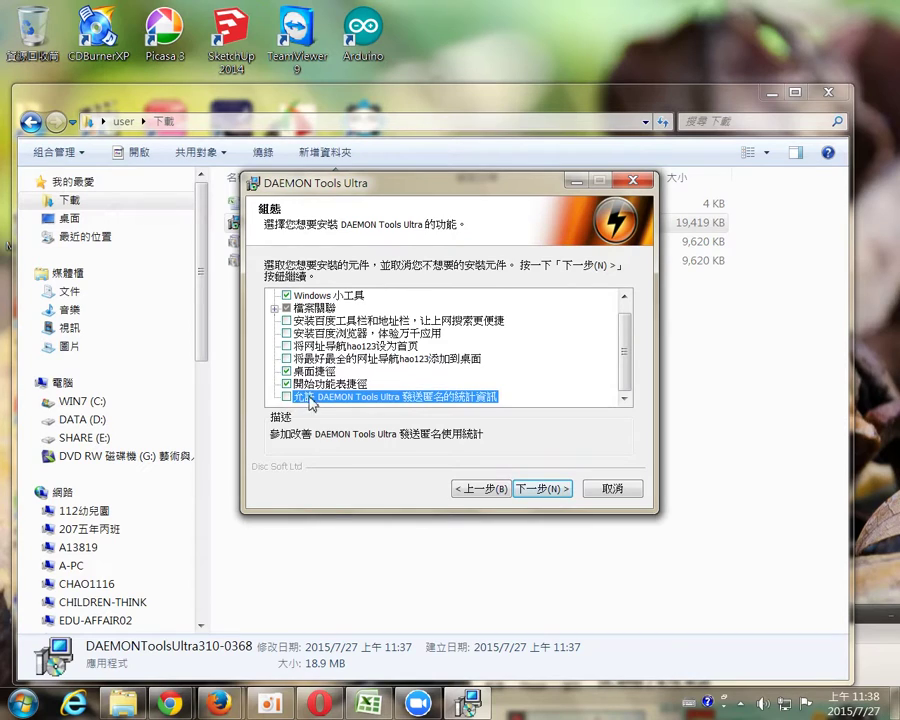
- Exclude the Windows 小工具 component as well and start installing DAEMON Tools Ultra with the remaining components
scroll(458, 343, up, 1)
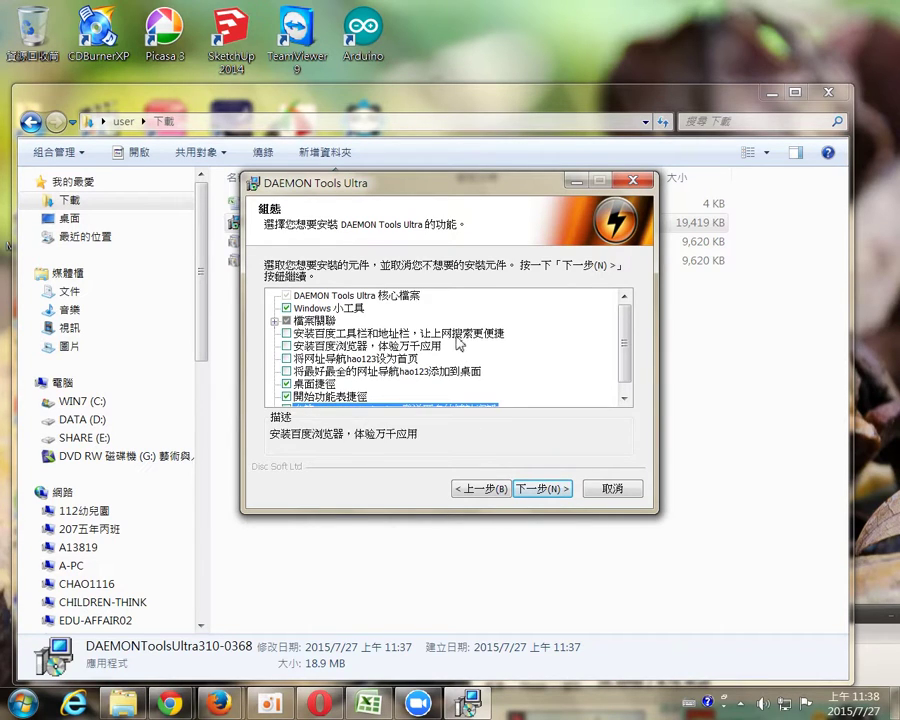
click(288, 309)
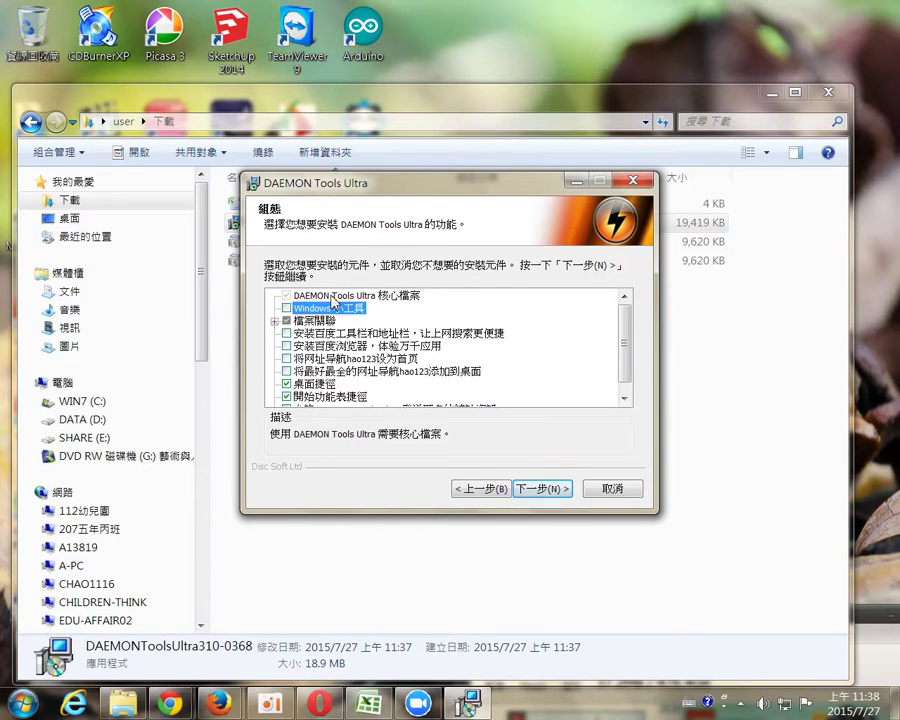
scroll(320, 315, down, 1)
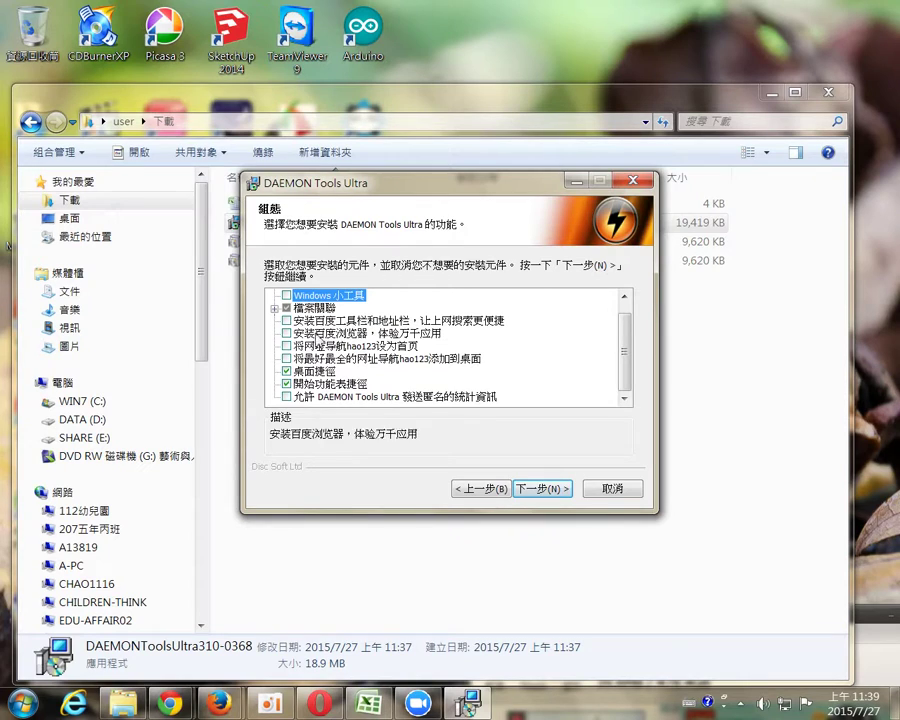
click(541, 490)
click(541, 490)
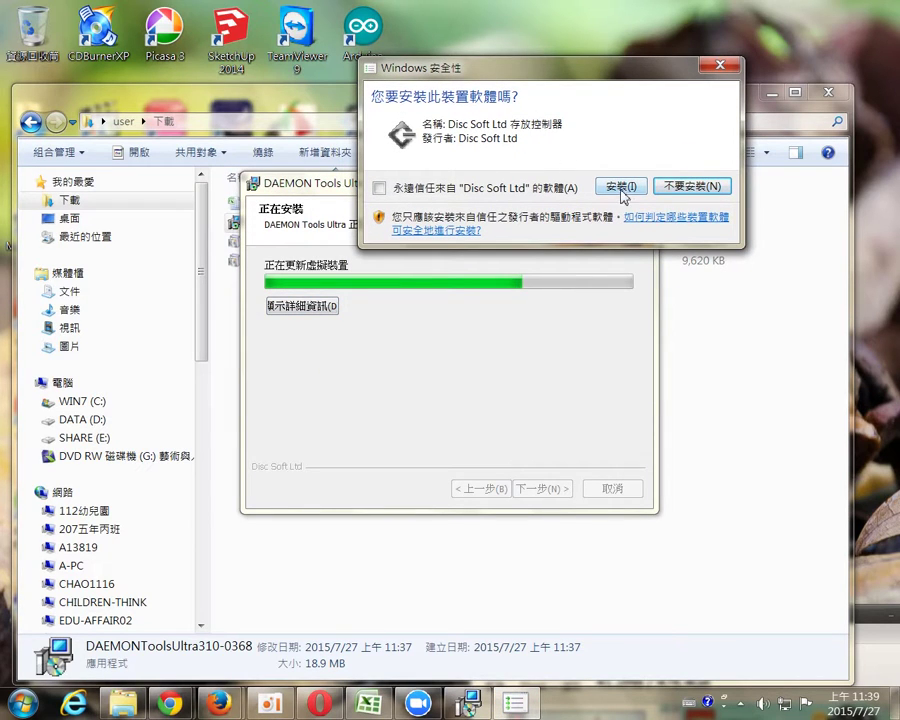
- Install the Disc Soft Ltd storage controller driver, always trusting that publisher, and cancel the installer's duplicate security warning
click(380, 188)
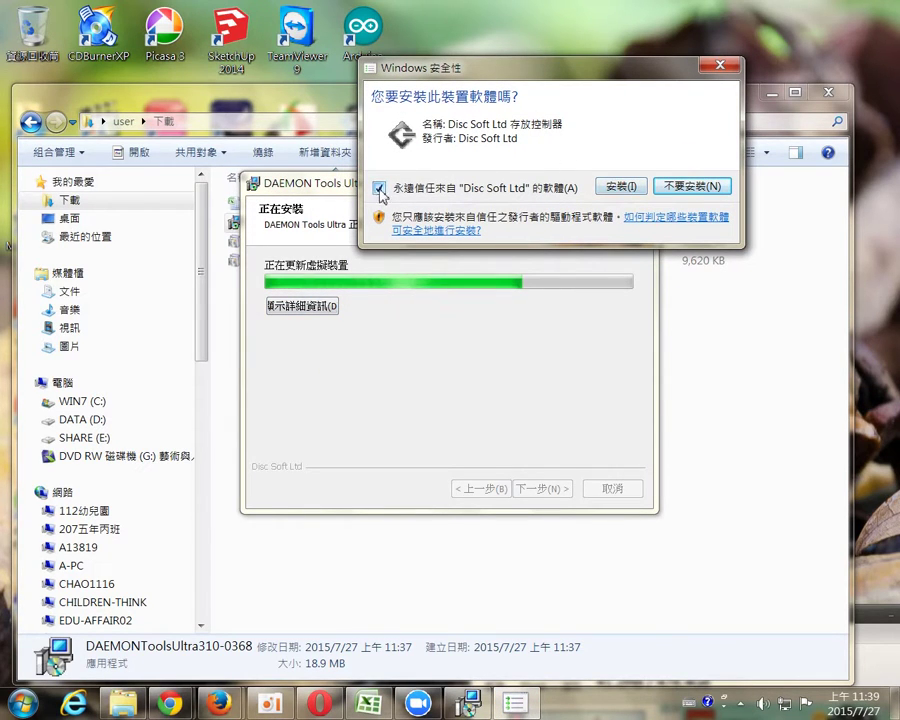
click(612, 188)
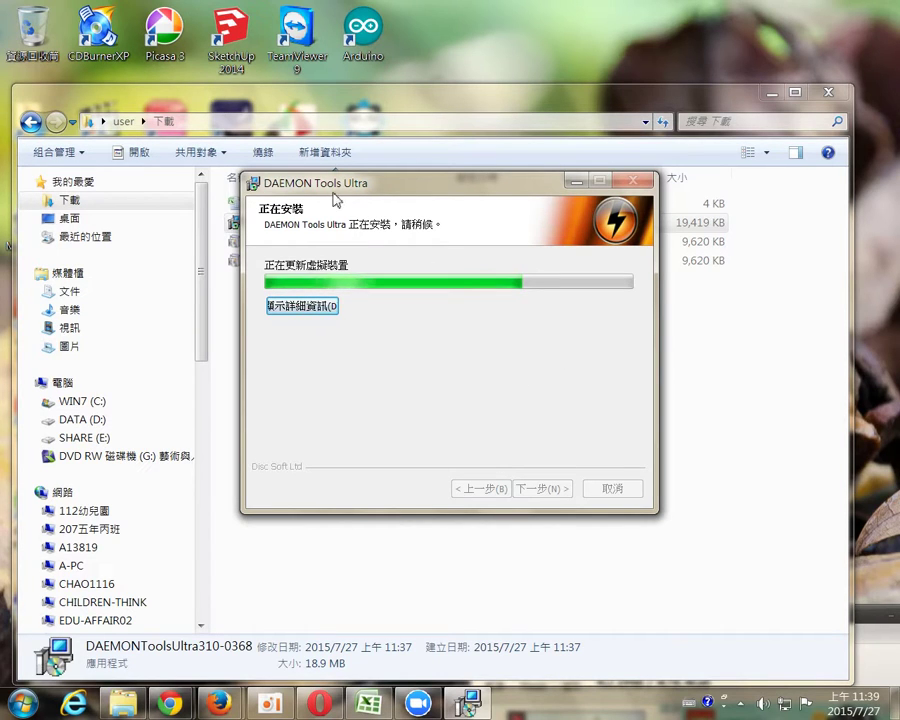
drag(437, 182, 518, 81)
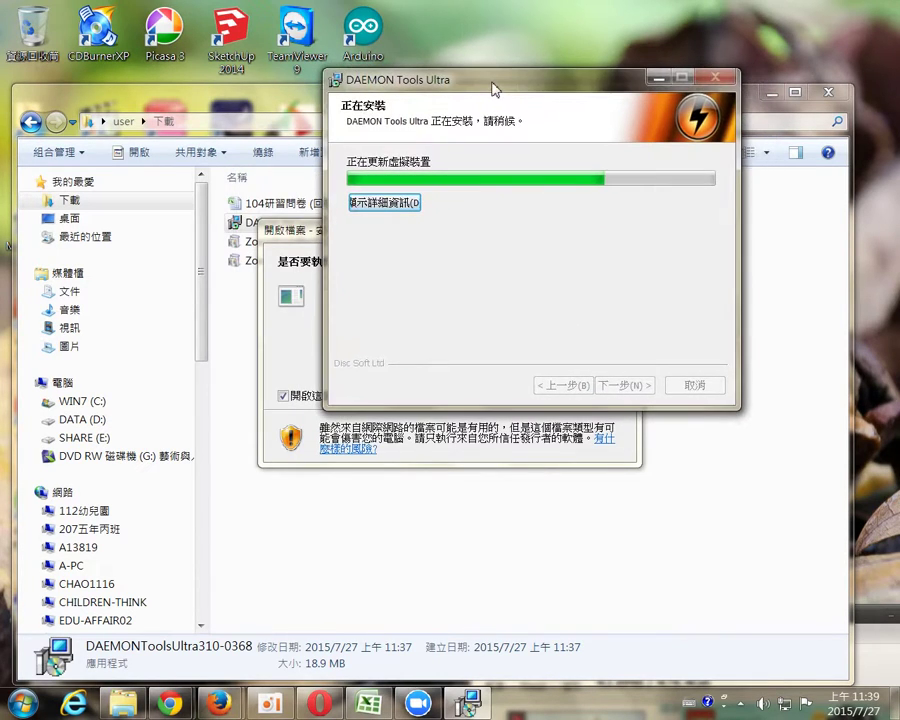
click(287, 343)
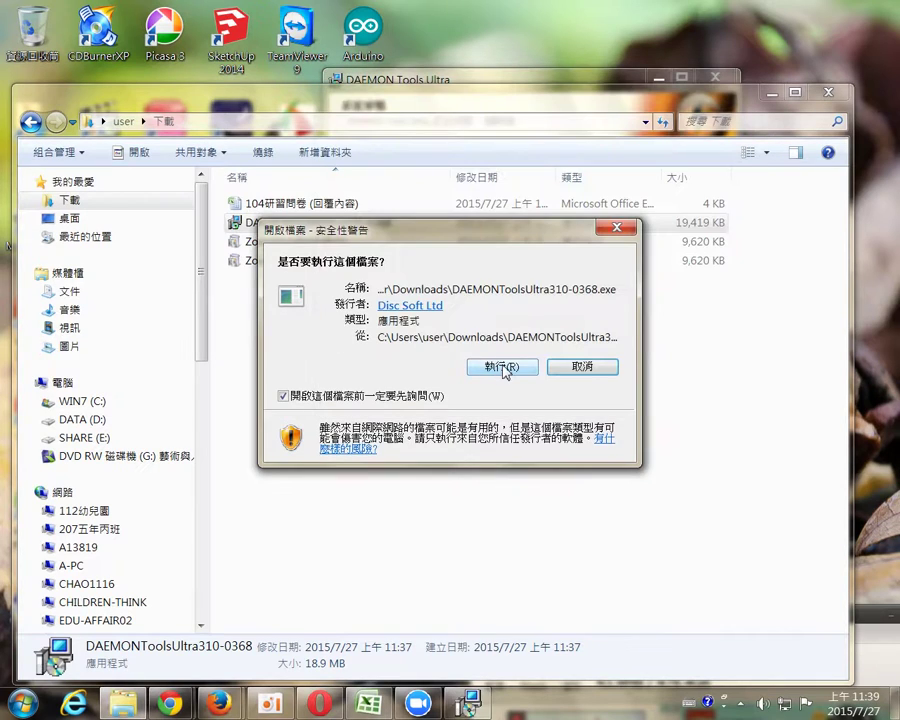
click(585, 367)
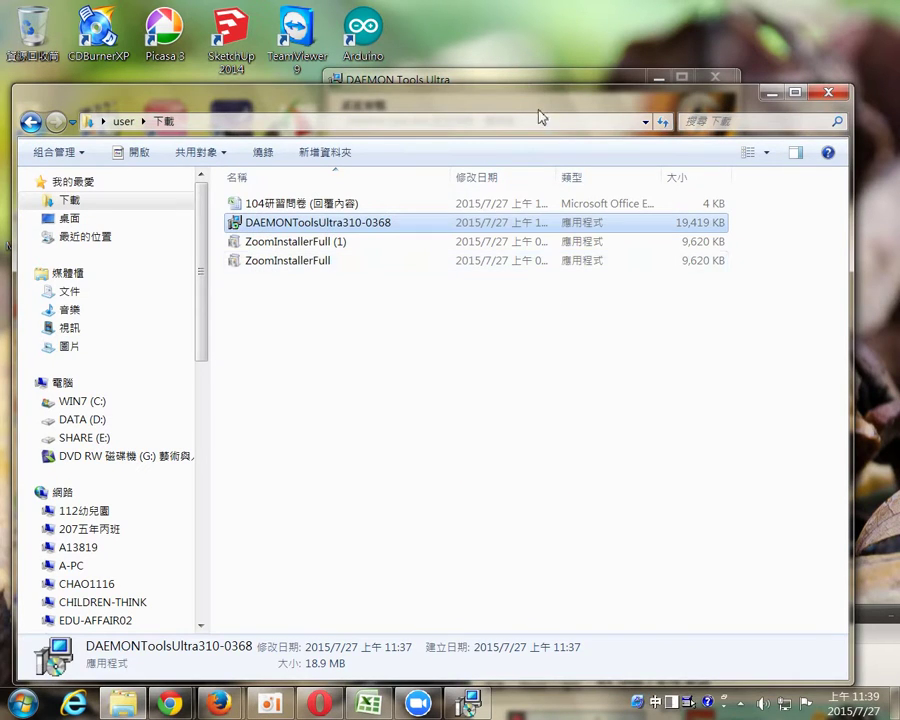
- Show the computer's drives in Windows Explorer and arrange the window beside the running installer to examine the optical drives
click(64, 385)
drag(362, 114, 346, 264)
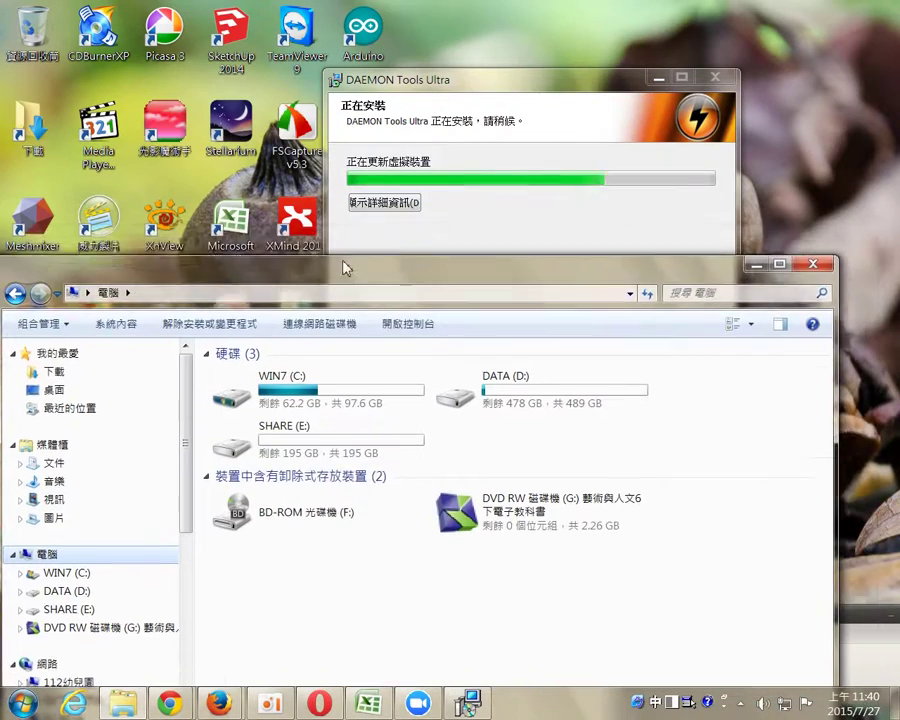
drag(480, 84, 615, 38)
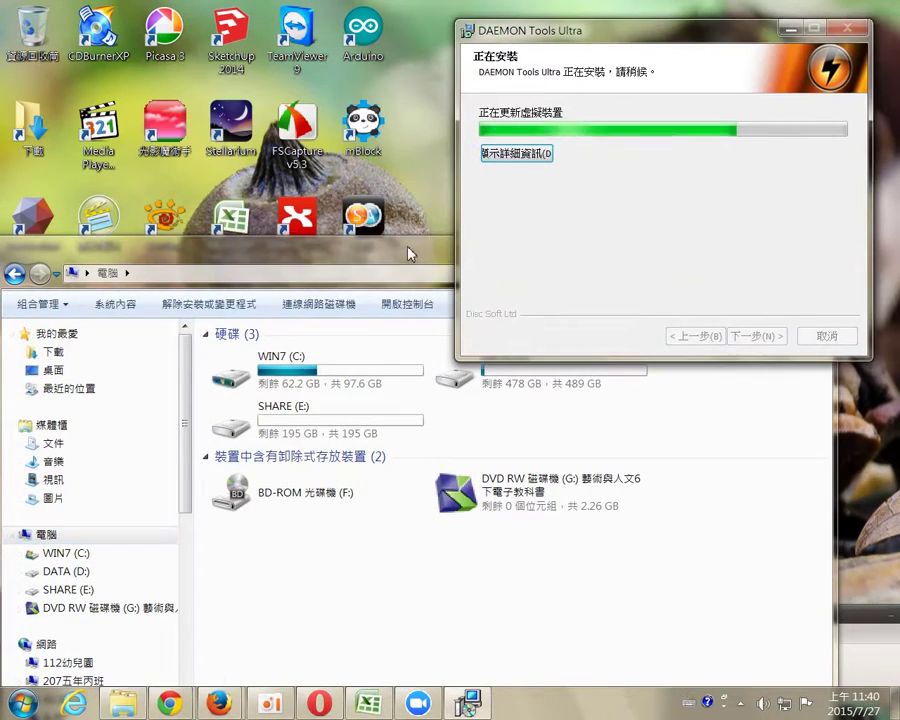
drag(408, 252, 415, 194)
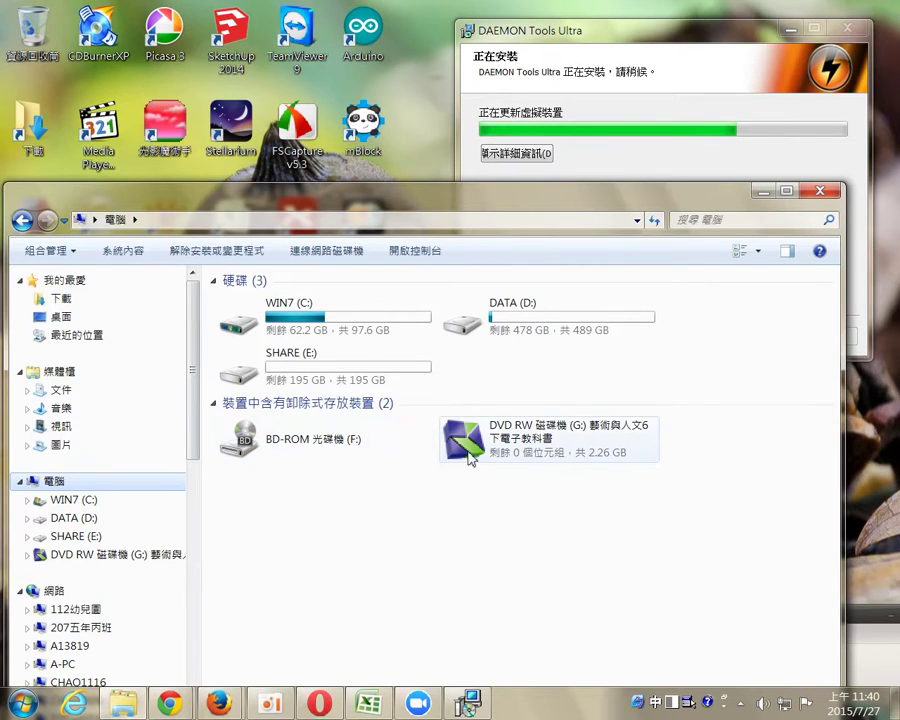
click(640, 76)
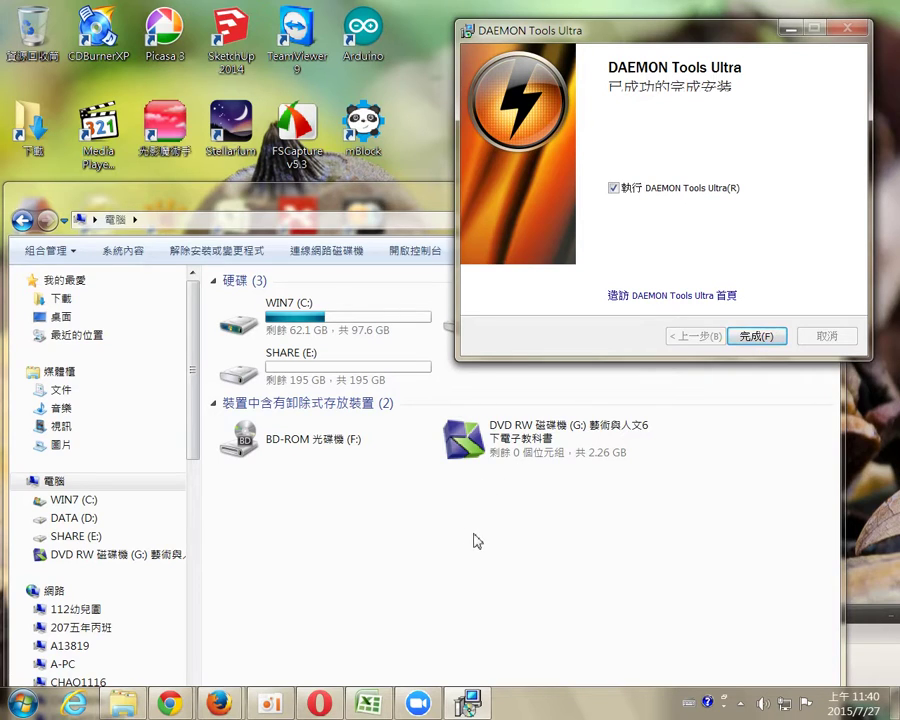
- Finish the setup with 執行 DAEMON Tools Ultra turned off and close the Explorer window
click(614, 189)
click(762, 336)
drag(636, 215, 616, 636)
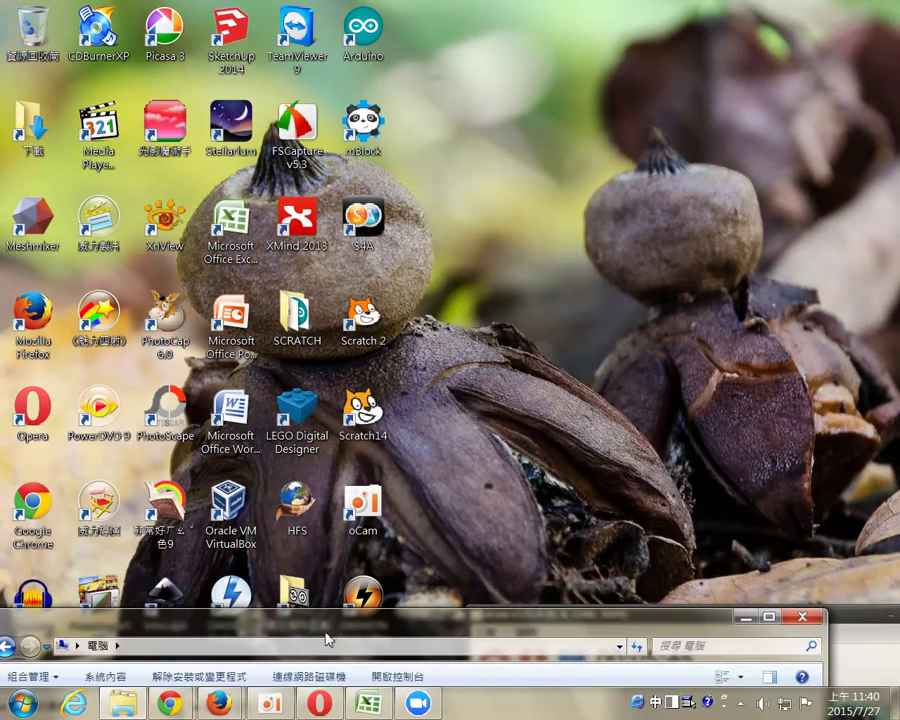
drag(327, 637, 388, 75)
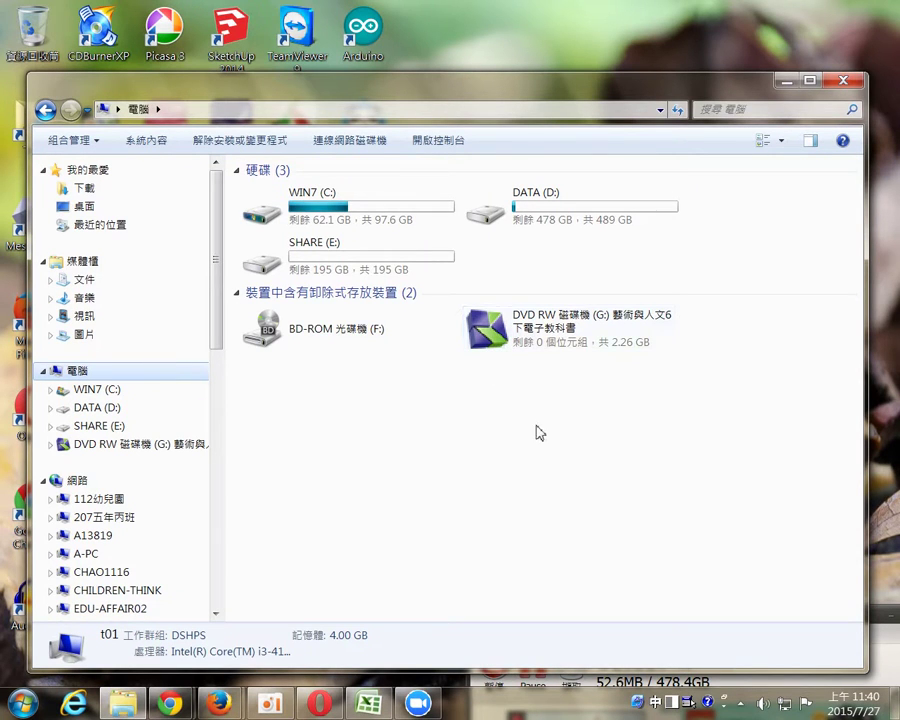
click(843, 81)
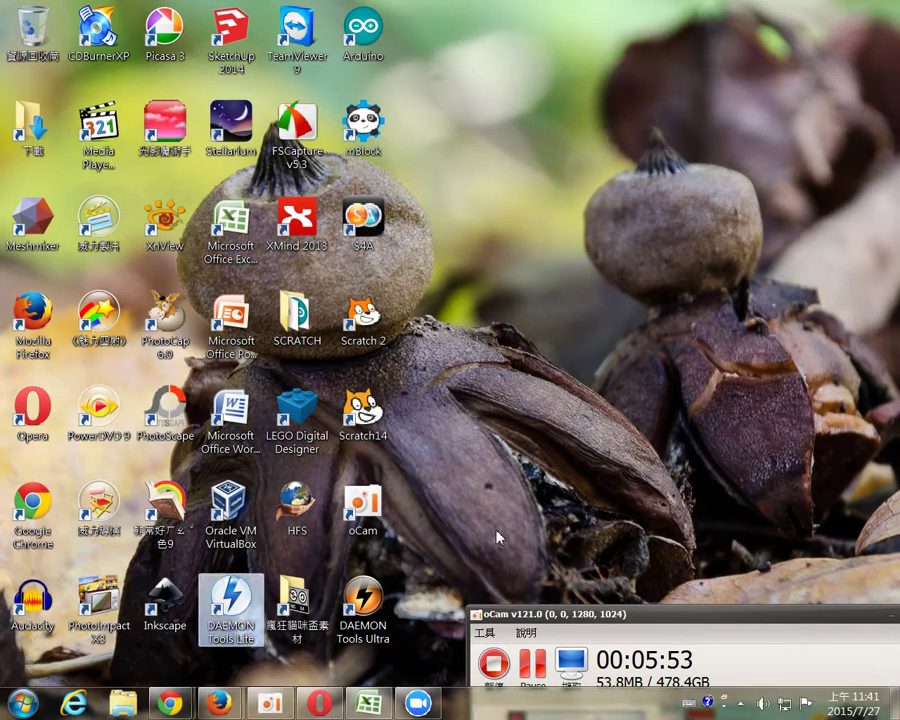
- Switch to DAEMON Tools Ultra from the desktop to view its main window, and close it again
click(363, 600)
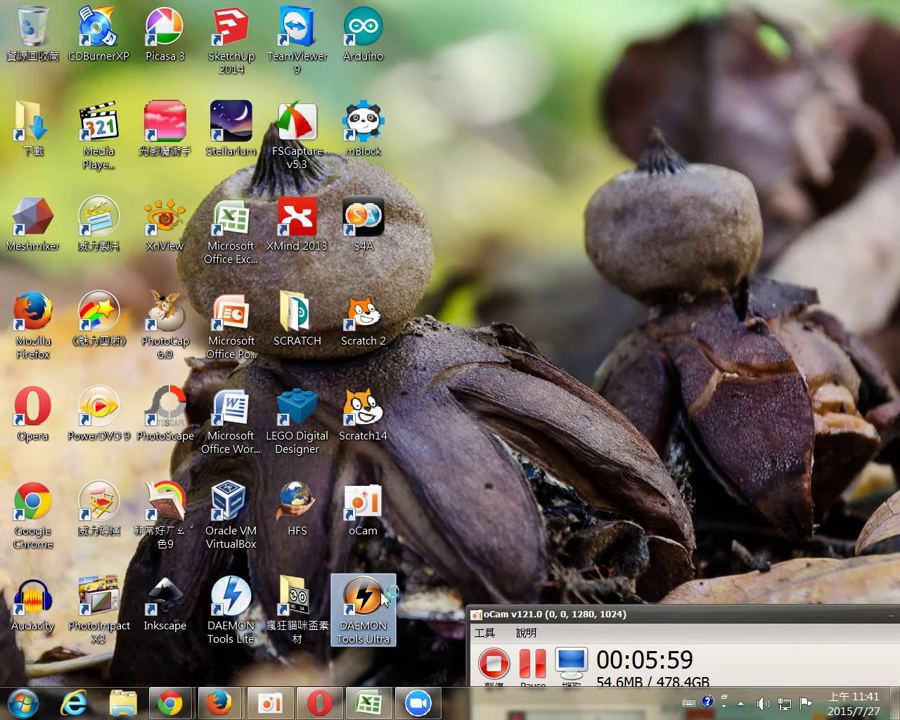
double_click(384, 596)
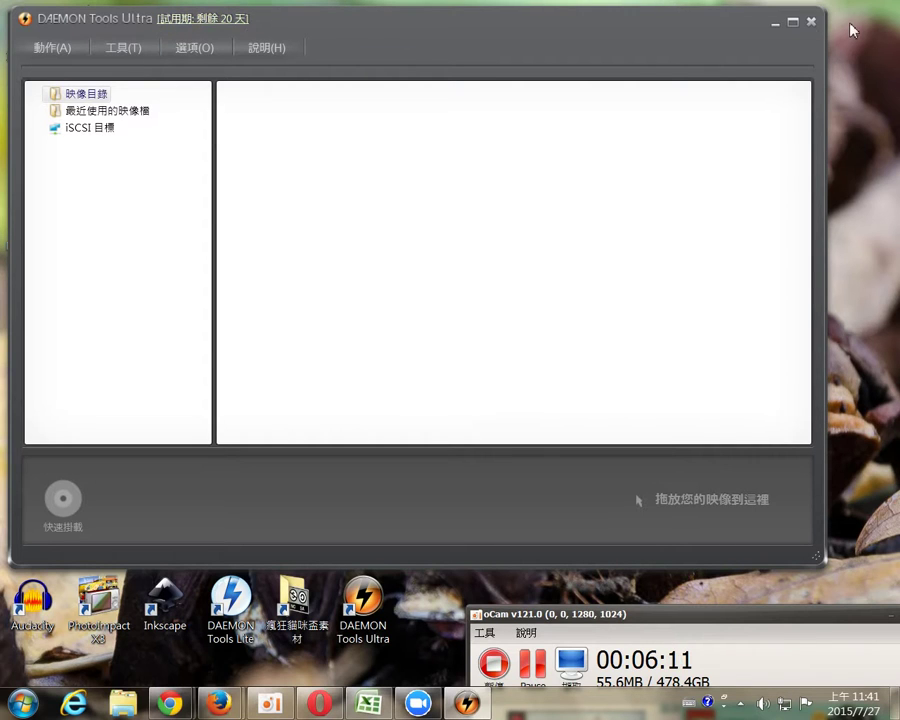
click(813, 30)
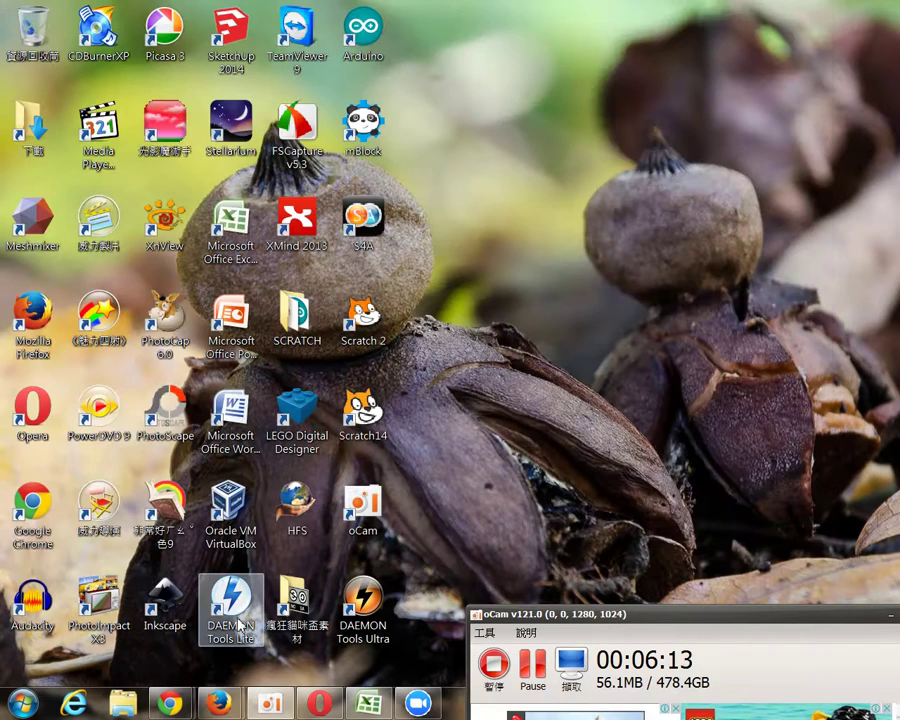
- Switch to DAEMON Tools Lite, dismiss the version 10.1 update offer and add another DT virtual drive
double_click(239, 602)
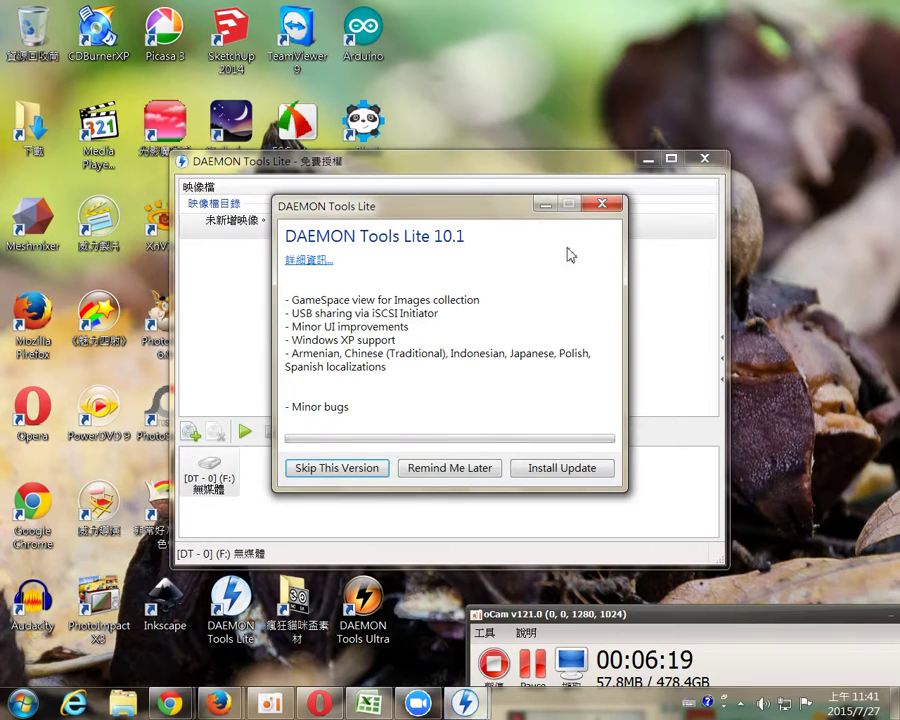
click(602, 205)
drag(583, 169, 712, 37)
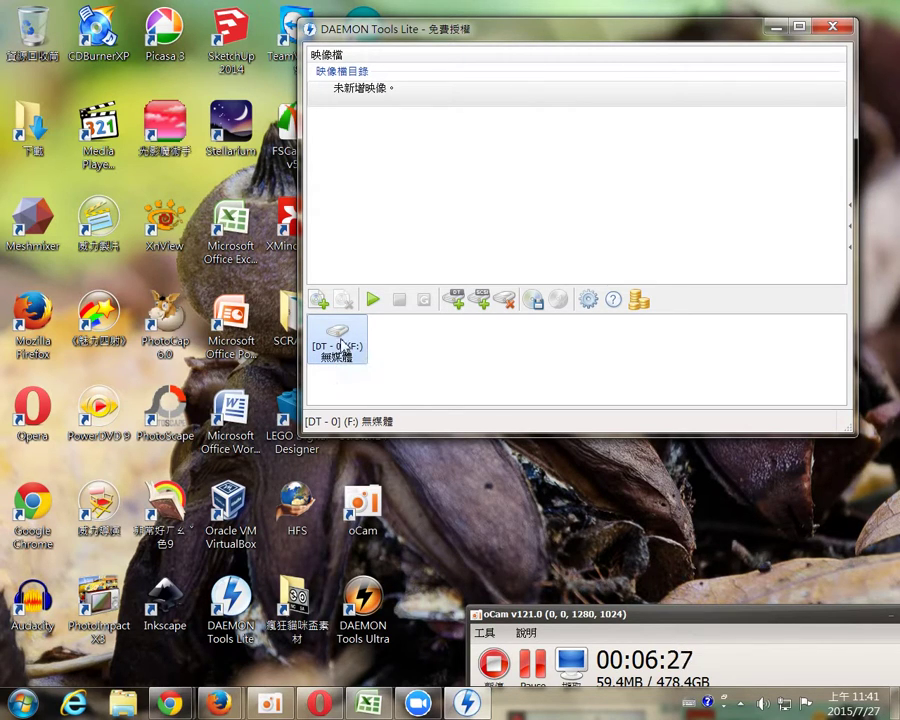
click(457, 306)
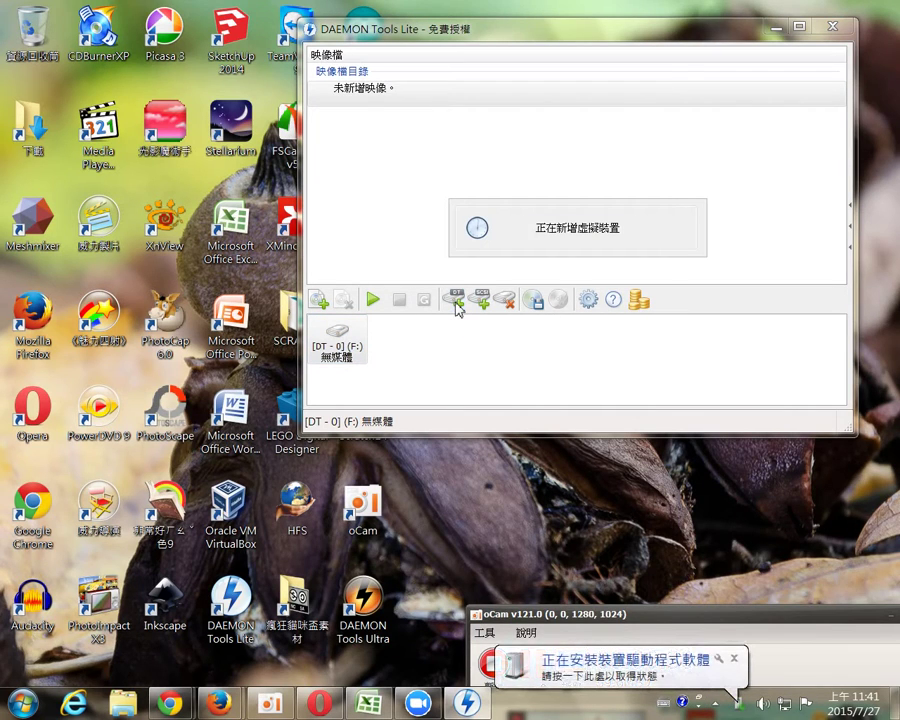
- Check the computer's drive list in Windows Explorer for the added virtual drive and return to DAEMON Tools Lite
click(22, 703)
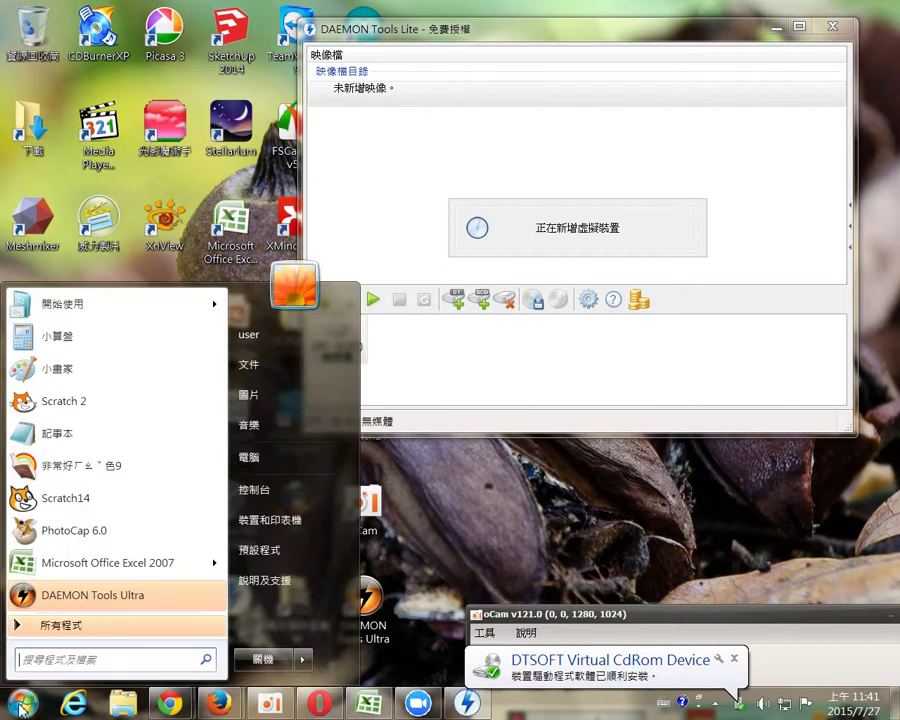
click(248, 457)
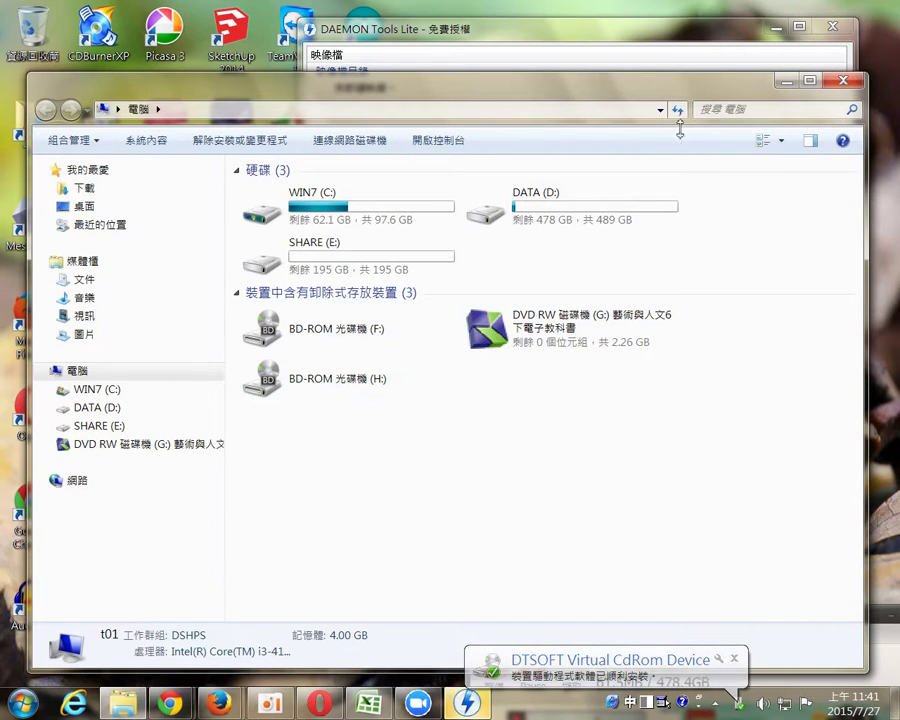
click(663, 40)
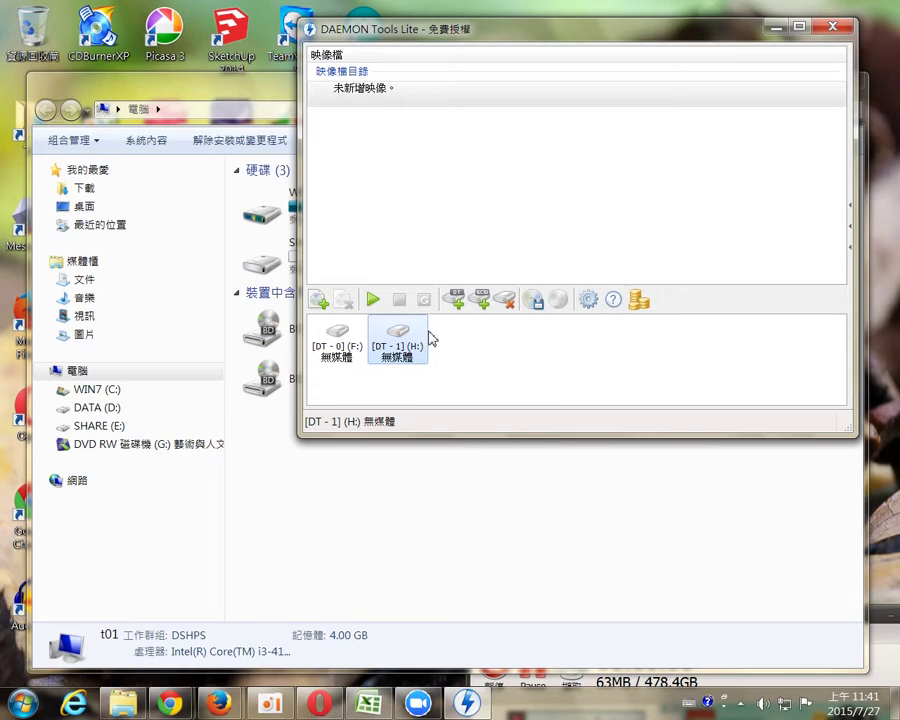
click(503, 353)
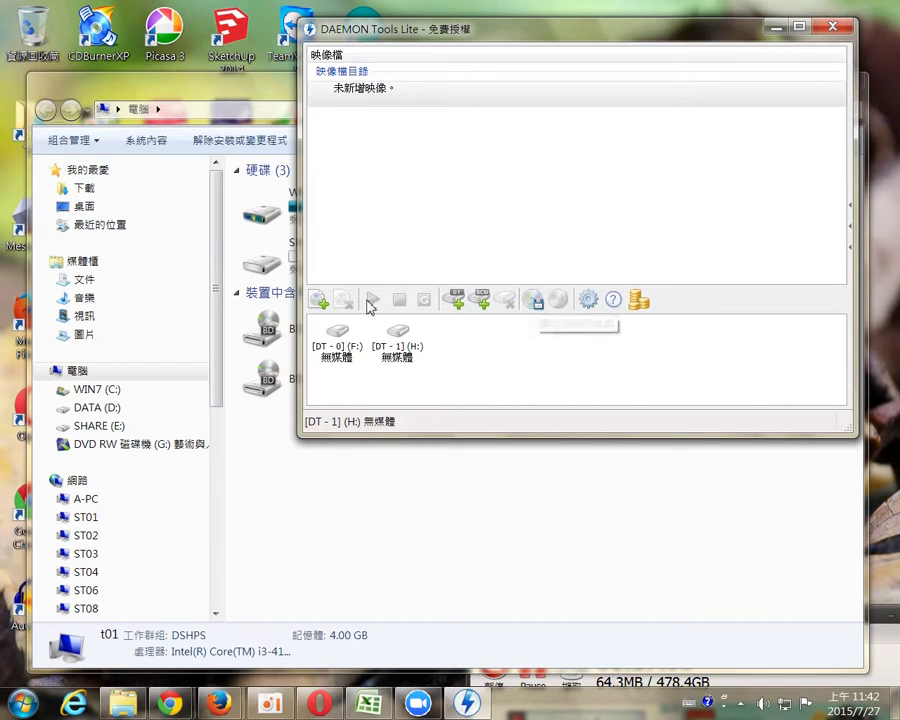
- Open the disc imaging dialog in DAEMON Tools Lite and choose (G:) TS8XDVDR Transcend as the source device
click(531, 302)
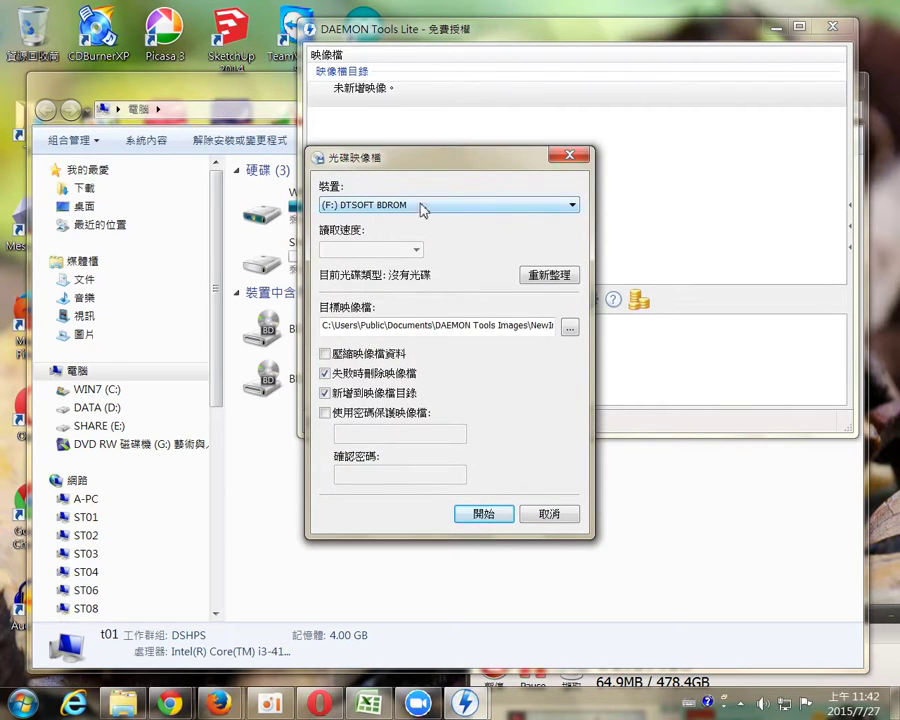
click(423, 208)
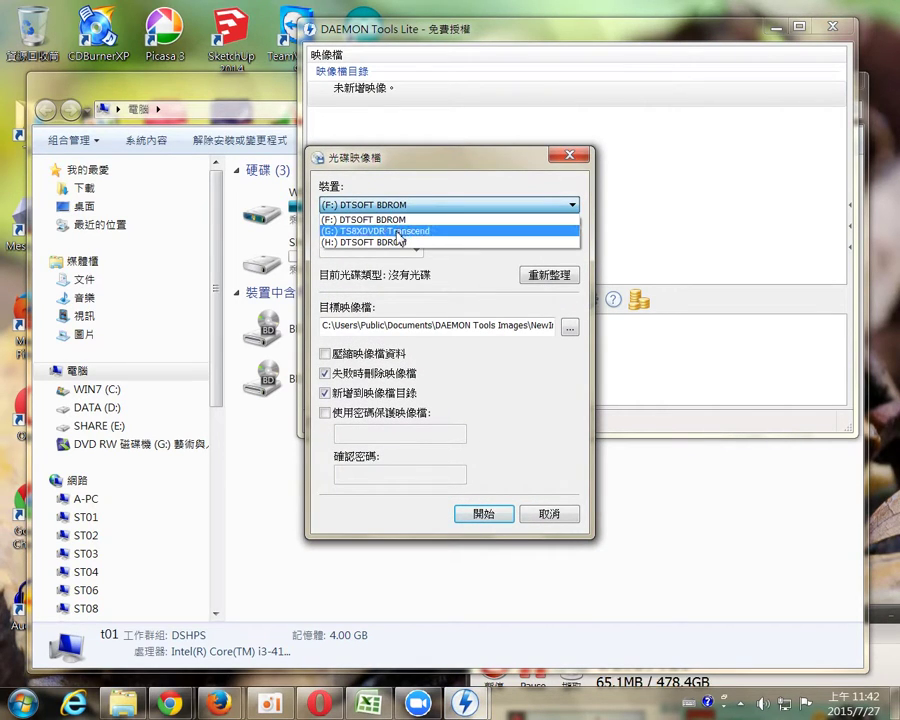
click(399, 231)
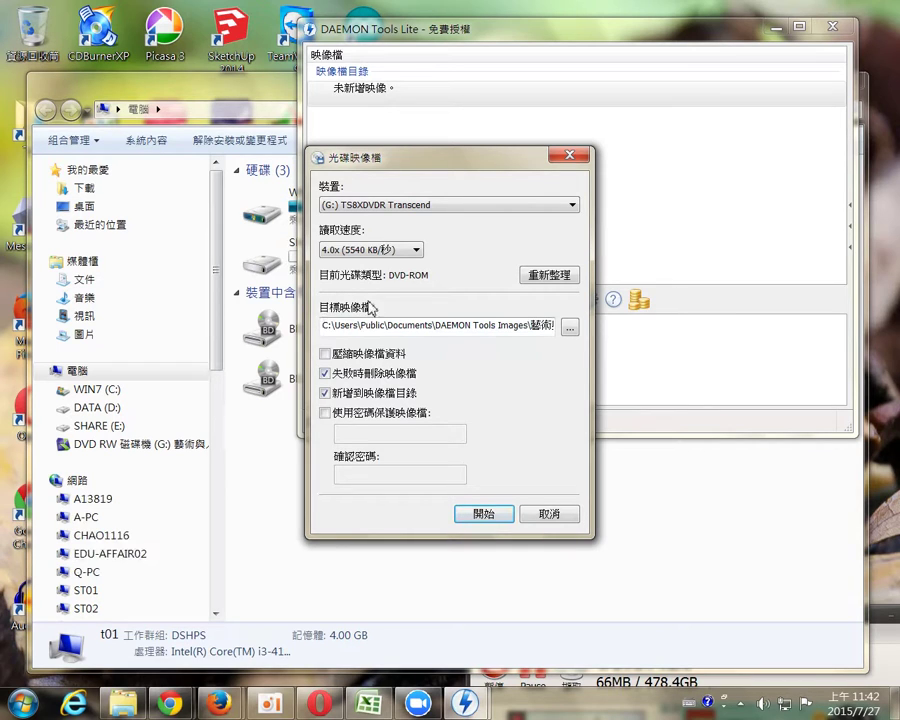
- Choose the desktop (桌面) as the target image's save location, keeping the file name 藝術與人文6下電子教科書
click(570, 328)
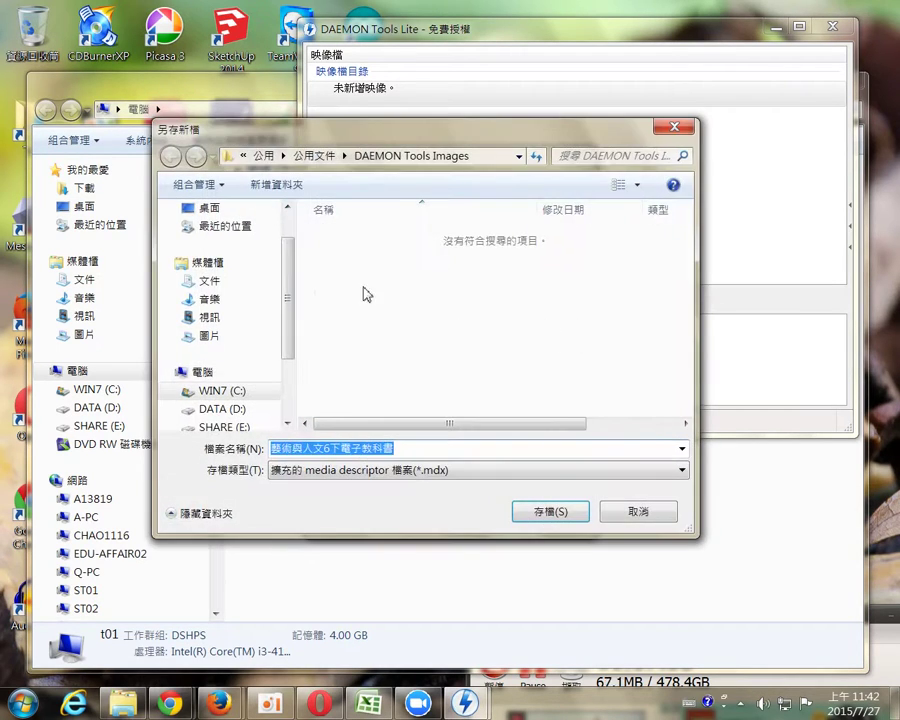
scroll(207, 235, up, 1)
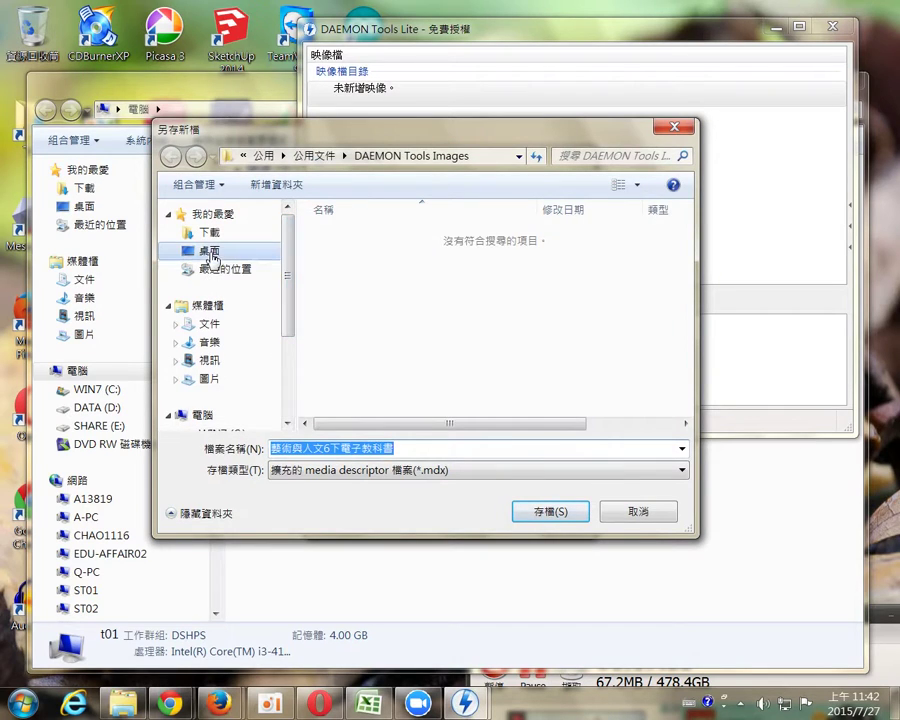
click(210, 252)
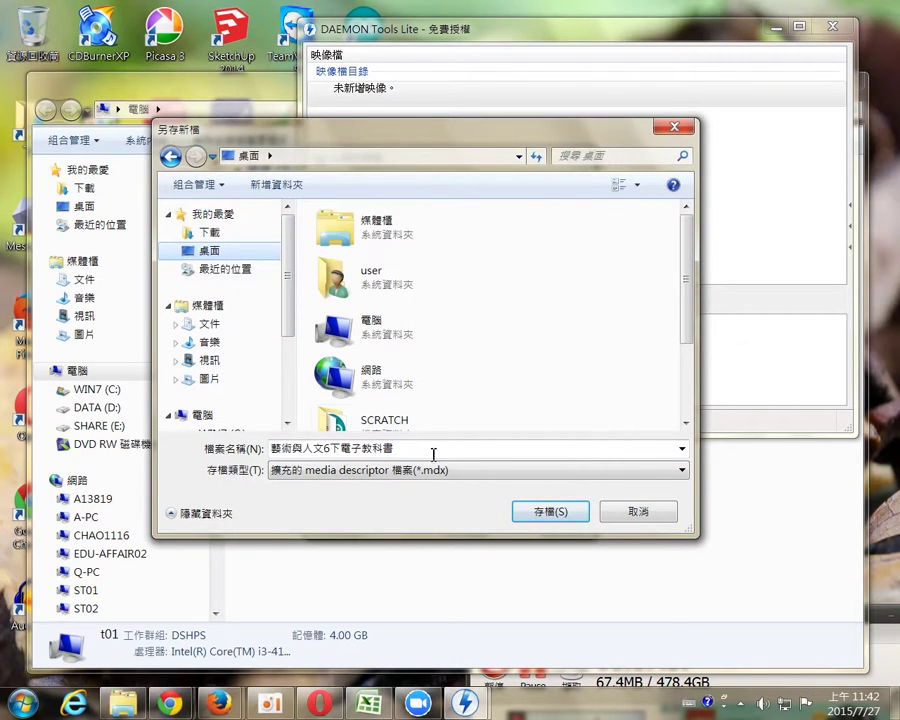
double_click(329, 451)
drag(410, 450, 258, 448)
drag(402, 449, 389, 456)
click(410, 450)
double_click(412, 449)
click(412, 451)
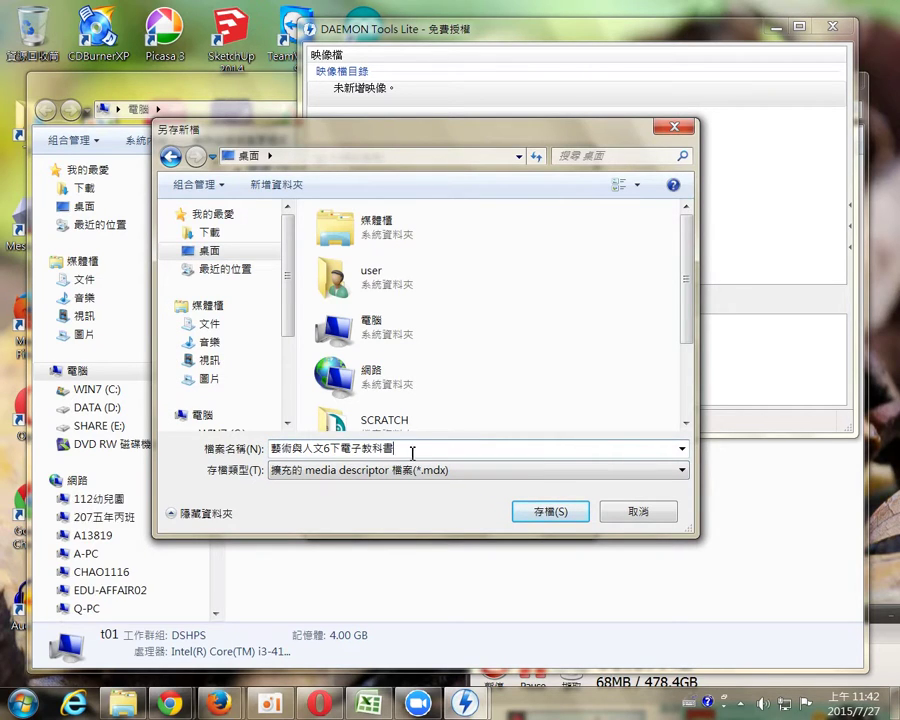
- Set the image file type to 標準 ISO 映像檔(*.iso), save the target and start creating the disc image
click(682, 472)
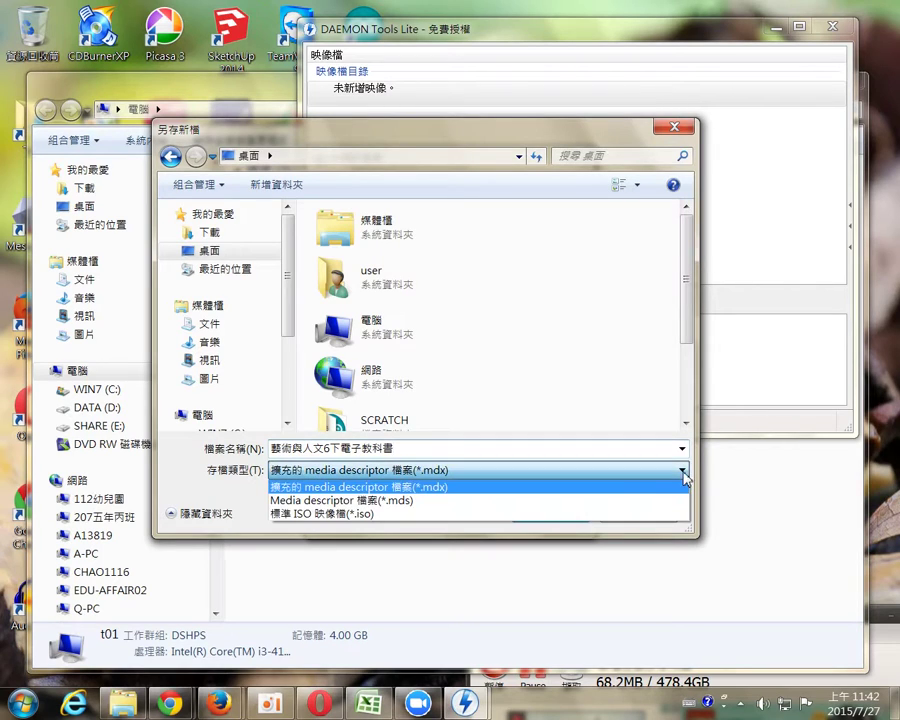
click(390, 514)
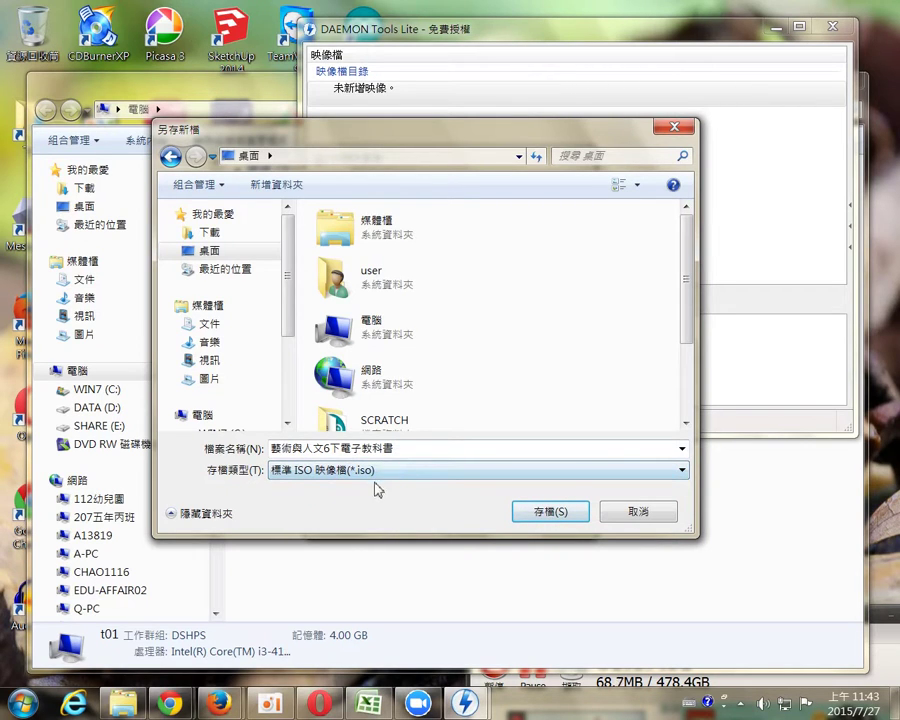
click(541, 514)
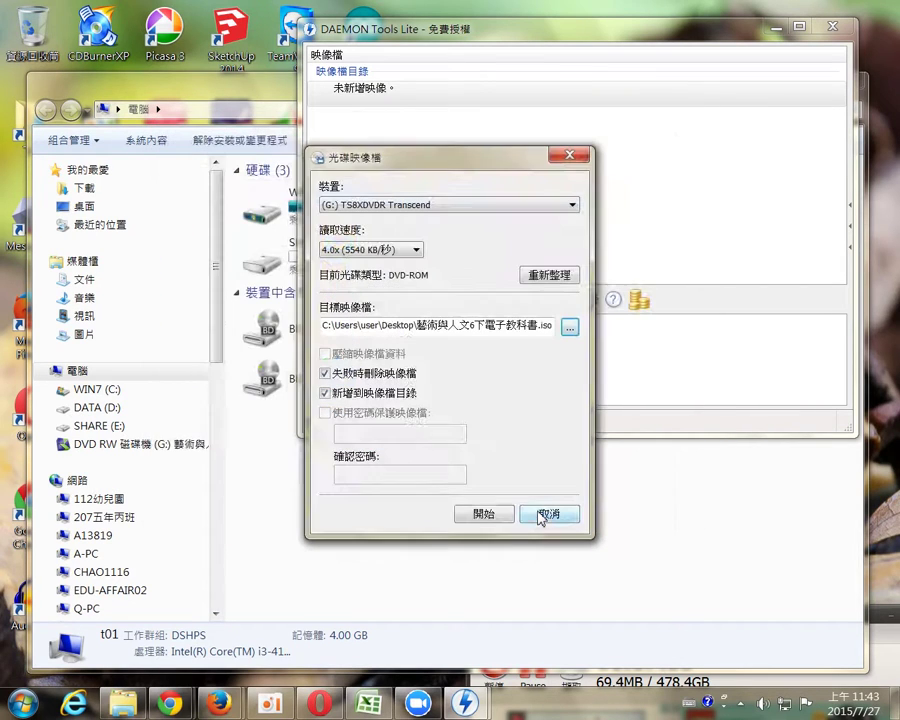
click(484, 514)
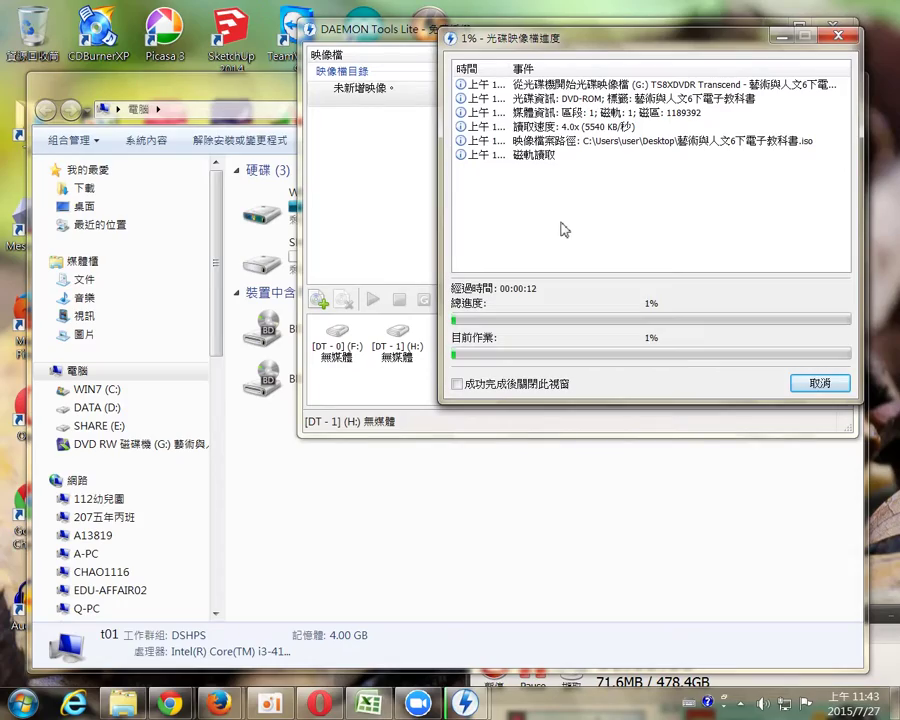
- Move the Explorer window aside to view the DAEMON Tools Lite desktop shortcut, and return to the imaging progress window
drag(158, 88, 524, 112)
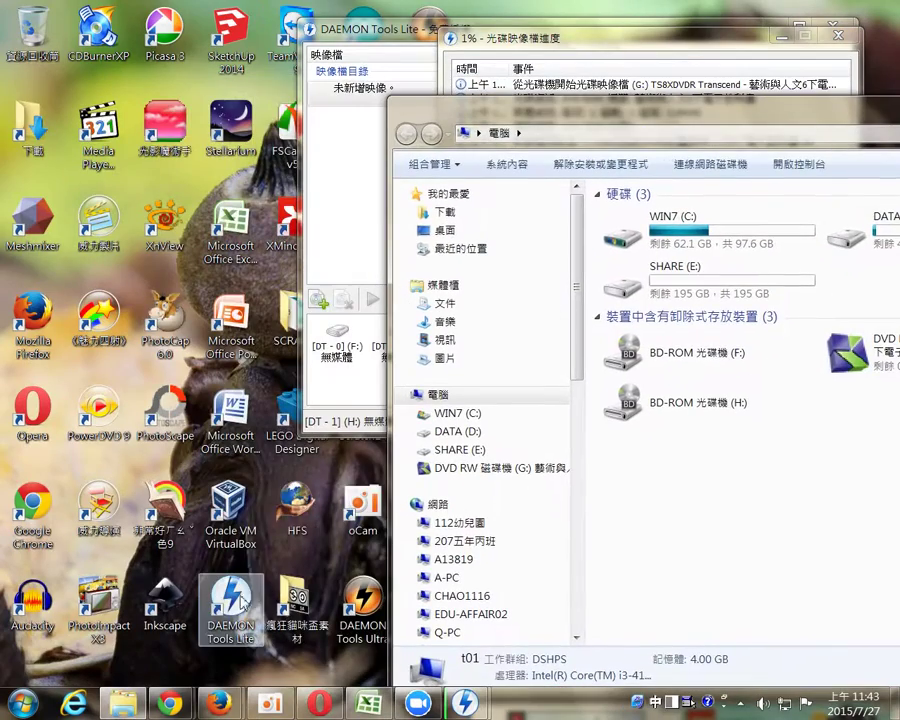
drag(618, 116, 237, 100)
click(552, 66)
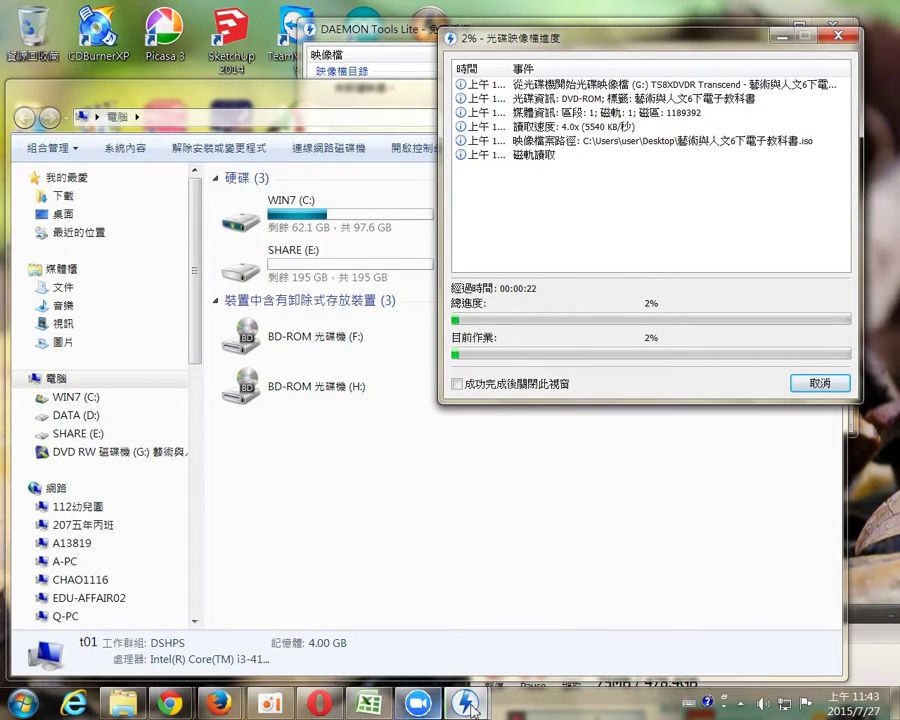
mouse_move(466, 703)
mouse_move(408, 607)
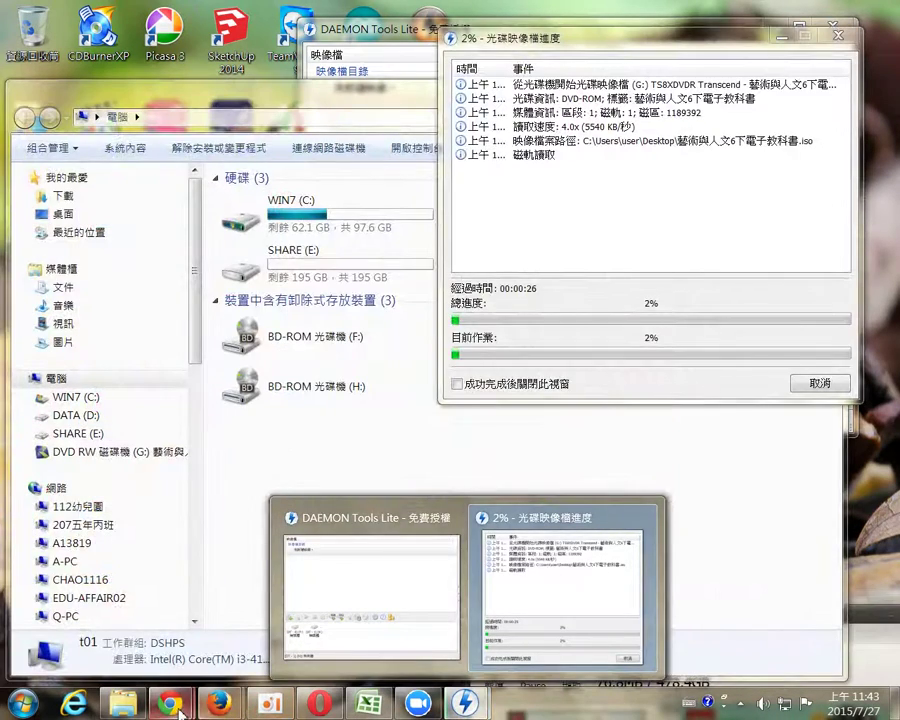
- Switch to Chrome, go back through the DAEMON Tools pages to the Google results and search for daemon tools lite阿榮
mouse_move(178, 705)
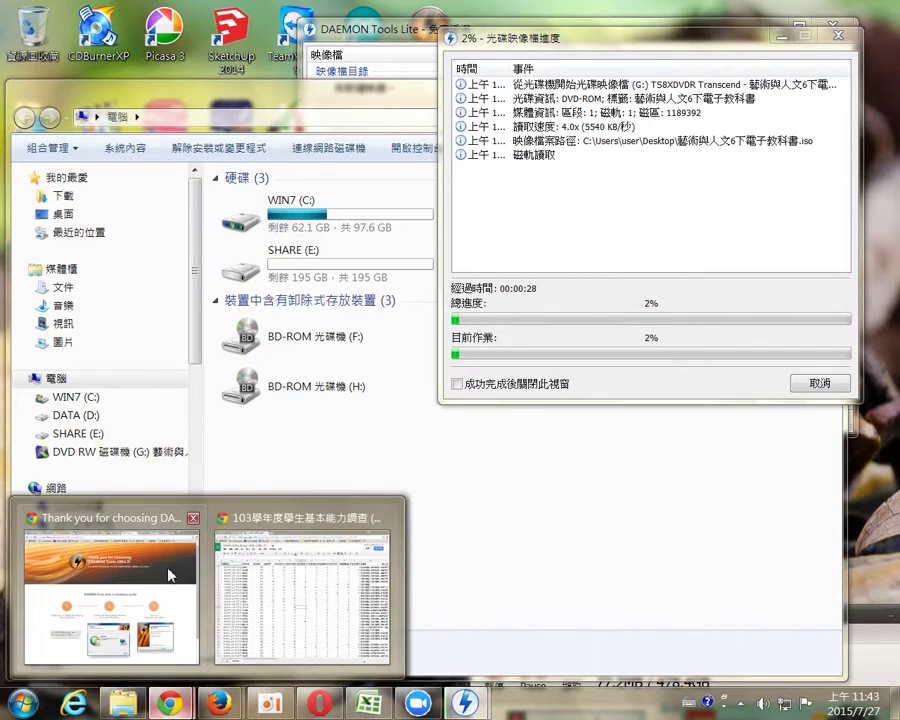
click(216, 584)
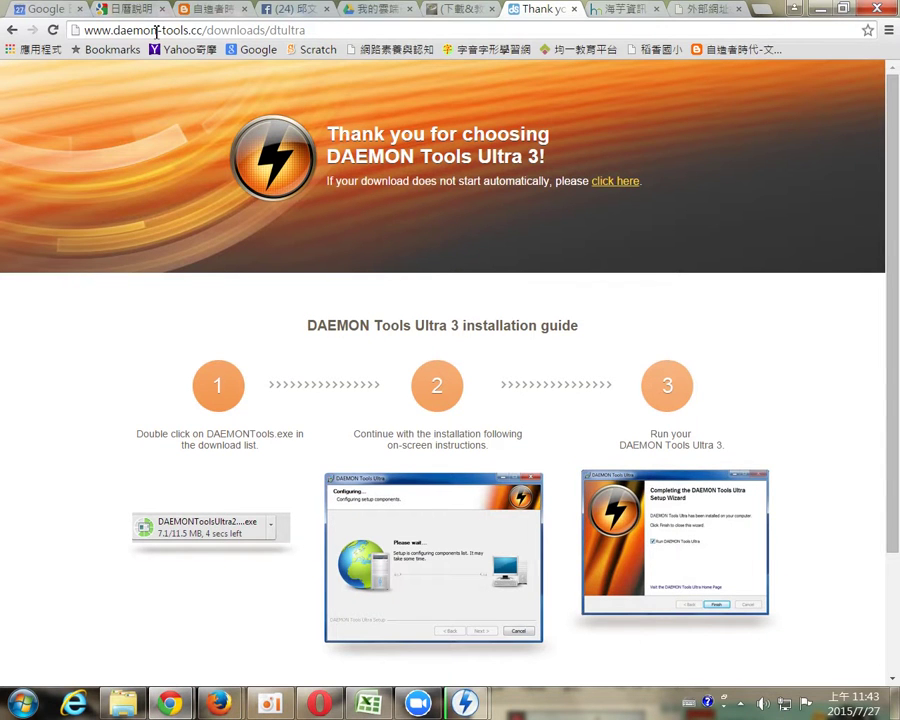
click(12, 31)
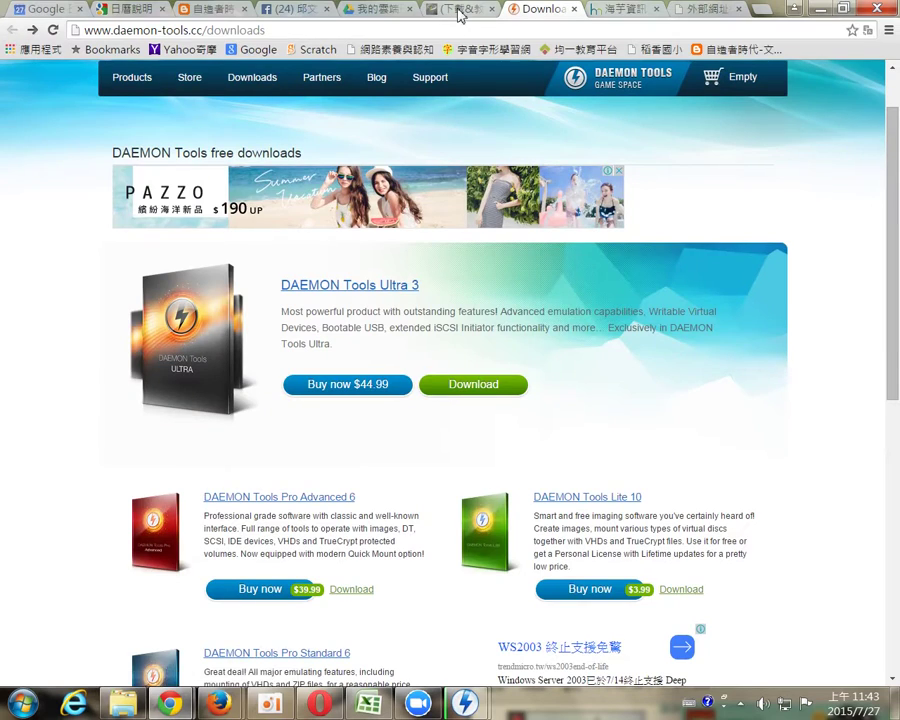
click(460, 10)
click(12, 31)
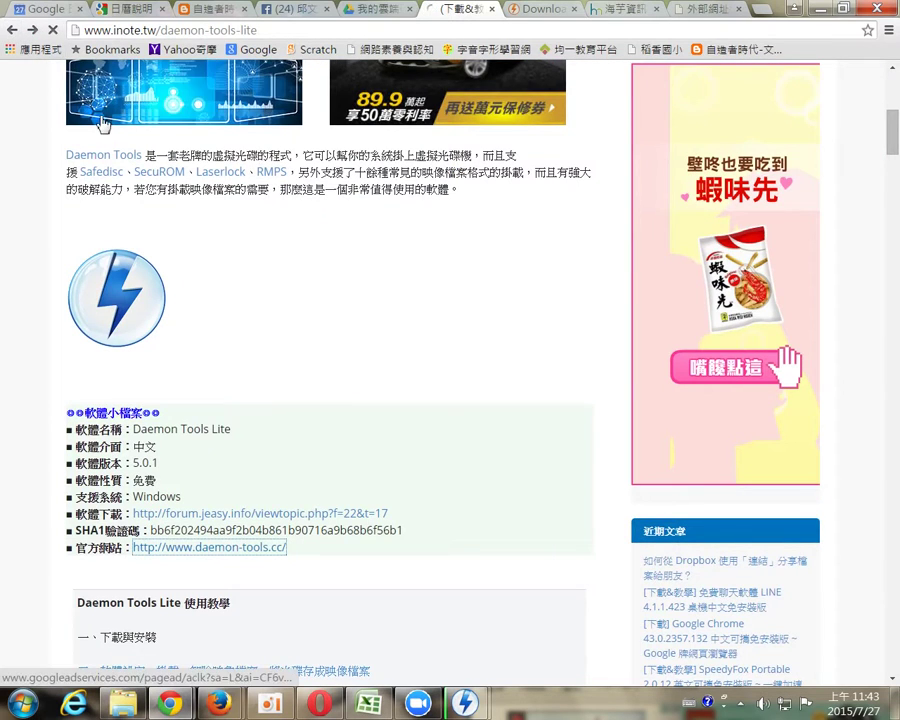
click(220, 105)
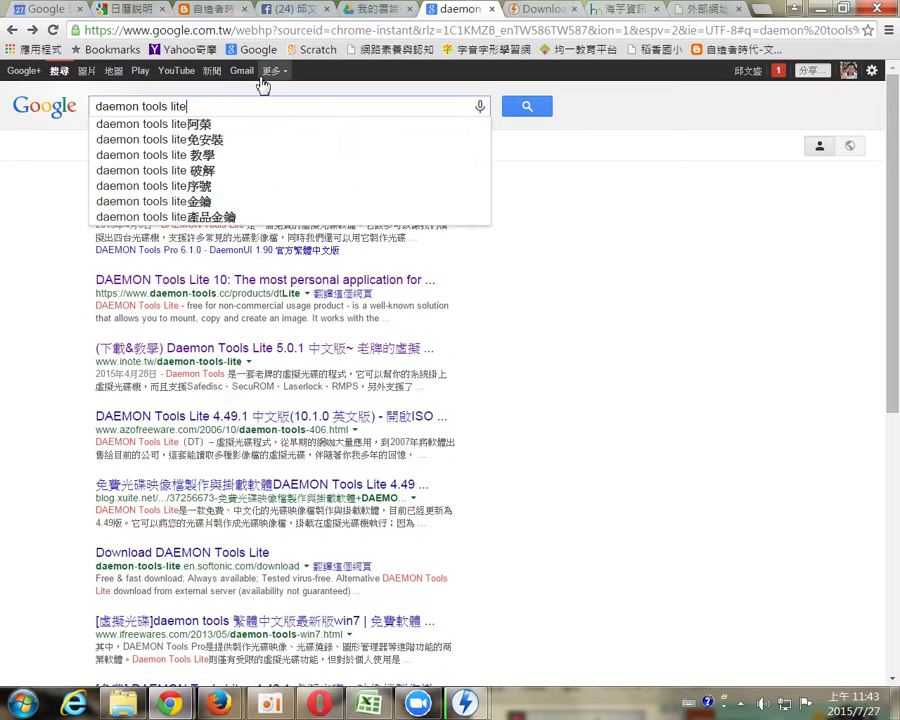
click(226, 126)
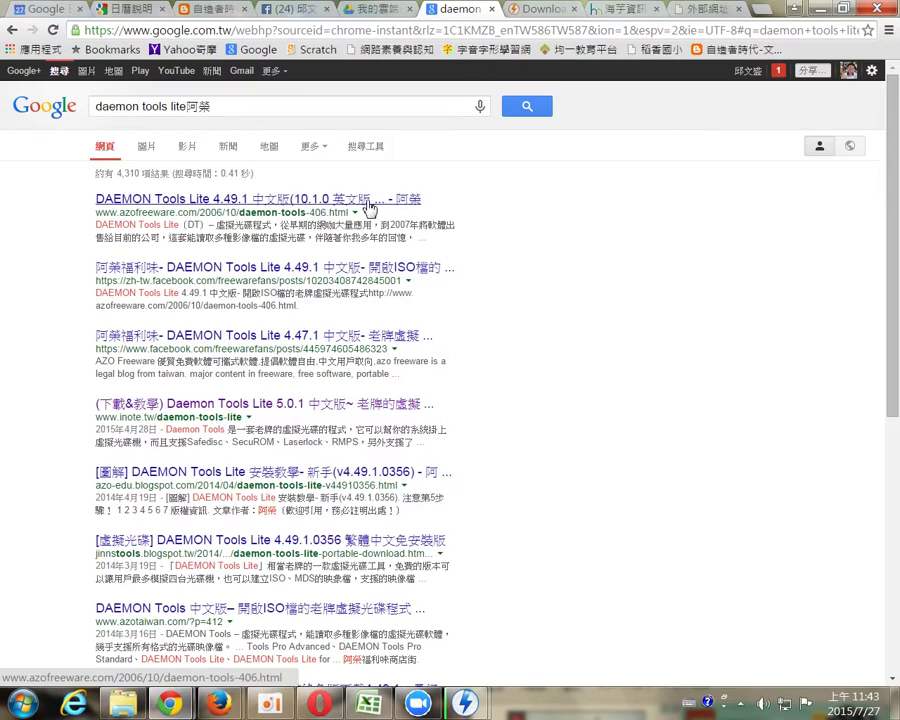
- Open the azofreeware.com article on DAEMON Tools Lite 4.49.1 中文版 and find its download links
click(252, 210)
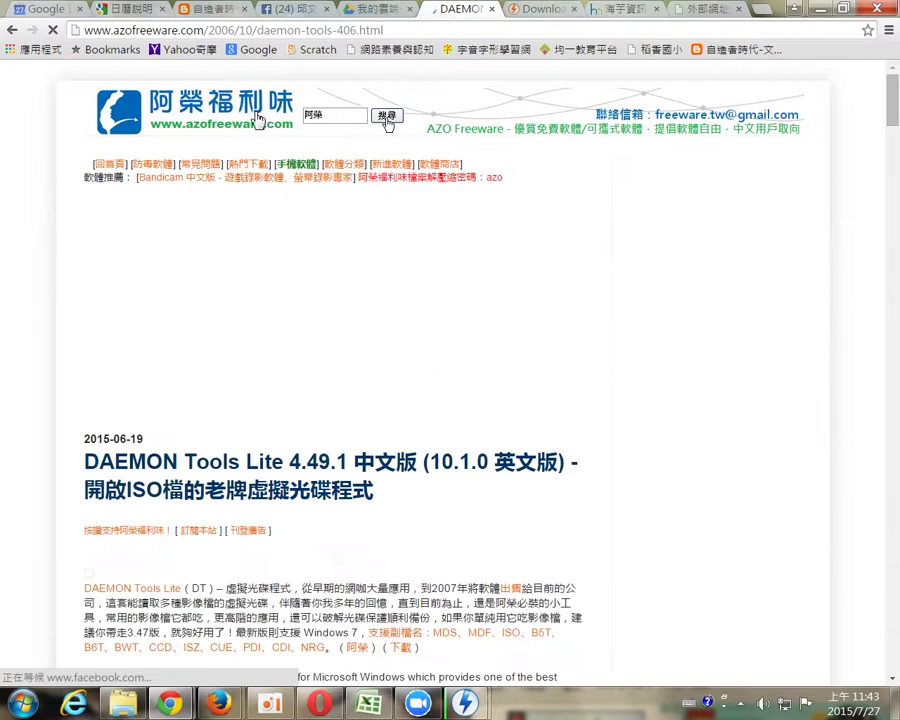
scroll(368, 277, down, 3)
scroll(337, 287, down, 3)
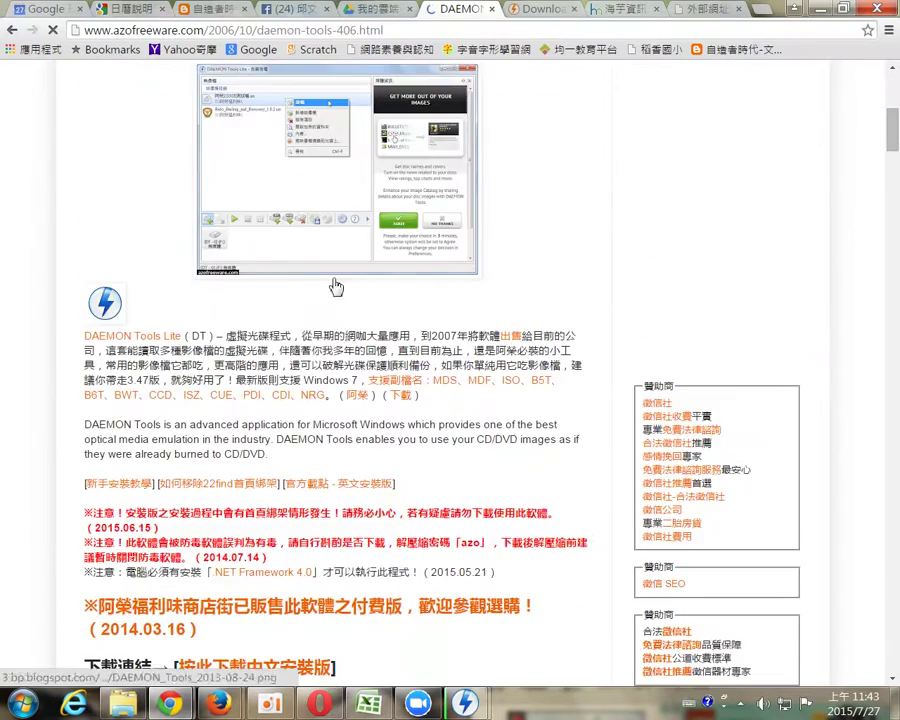
scroll(418, 269, down, 2)
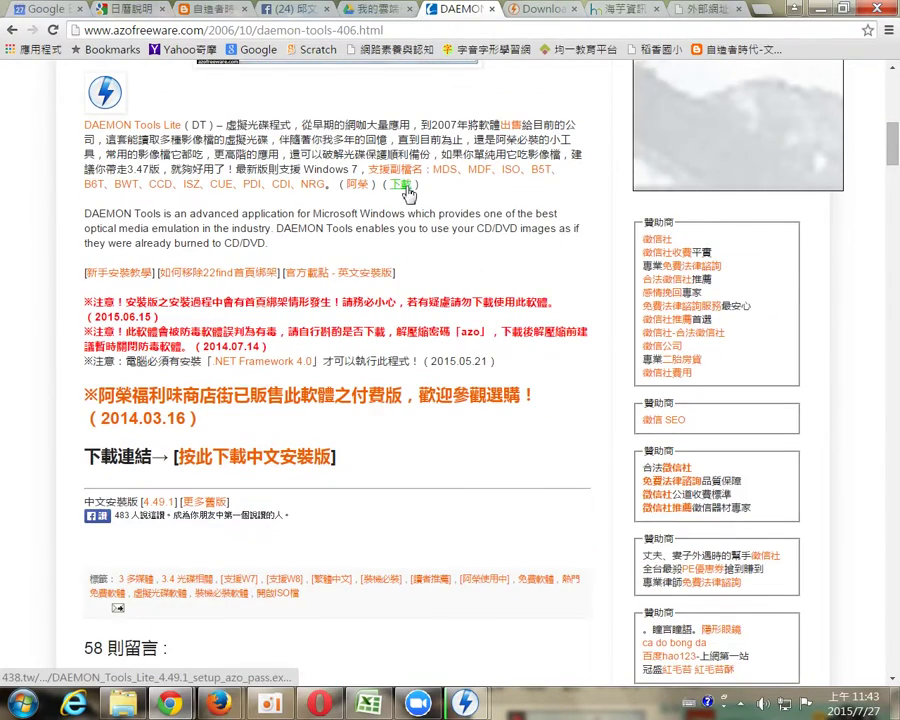
- Follow the Chinese installer's download pages to the MediaFire link for DAEMON_Tools_Lite_4.49.1_setup_azo_pass.exe, and return to the imaging progress window
click(257, 460)
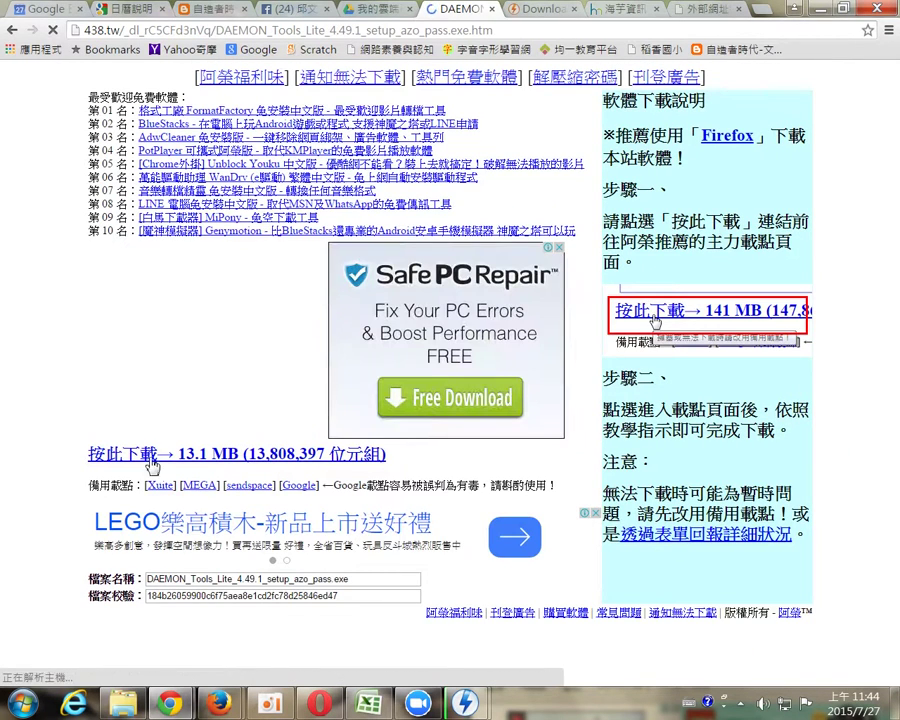
click(257, 457)
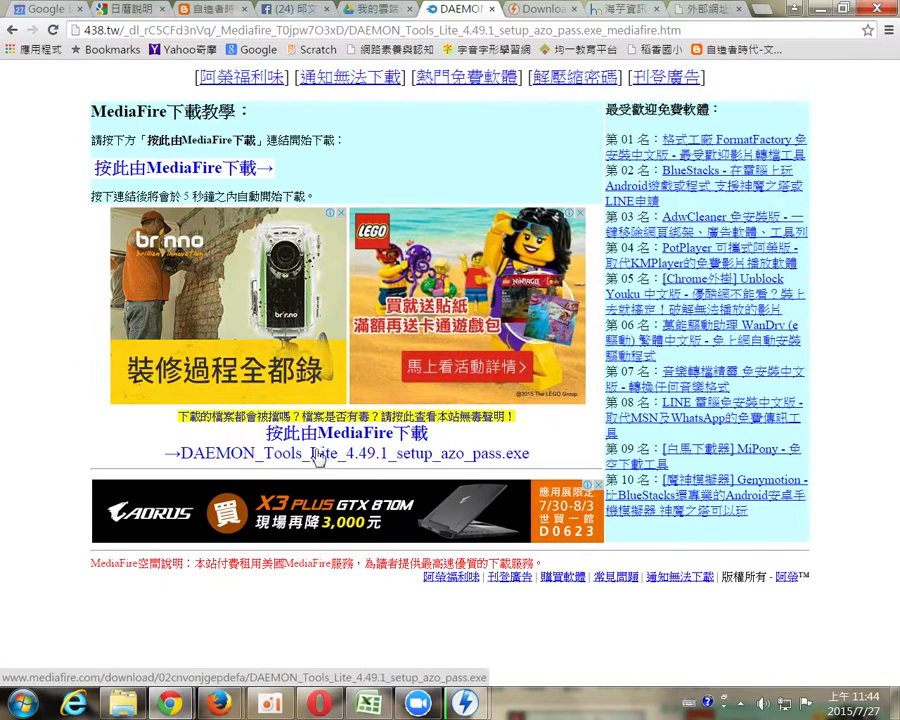
click(314, 455)
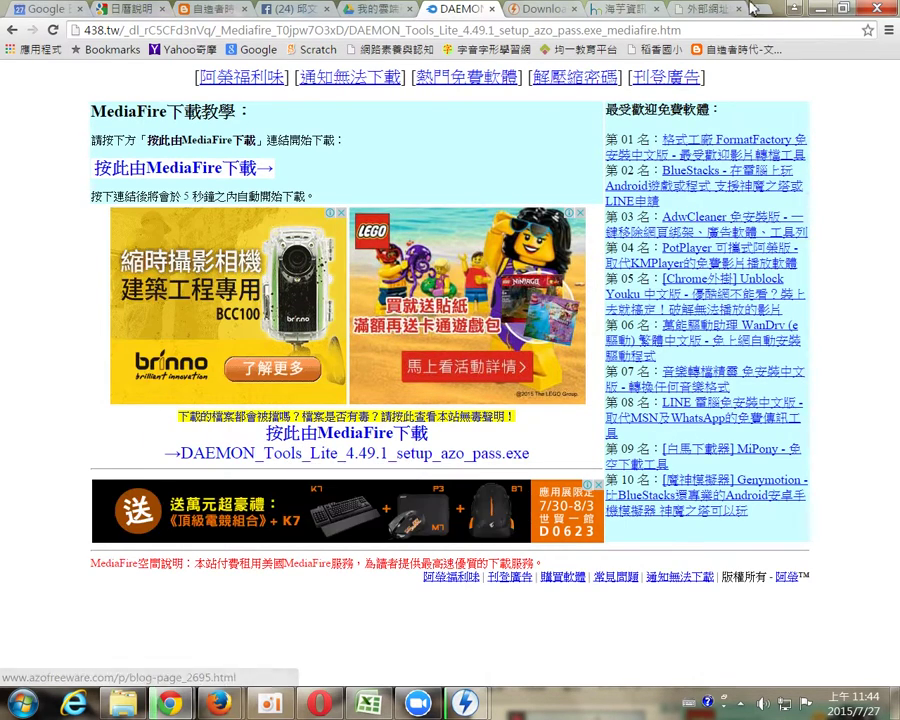
click(826, 13)
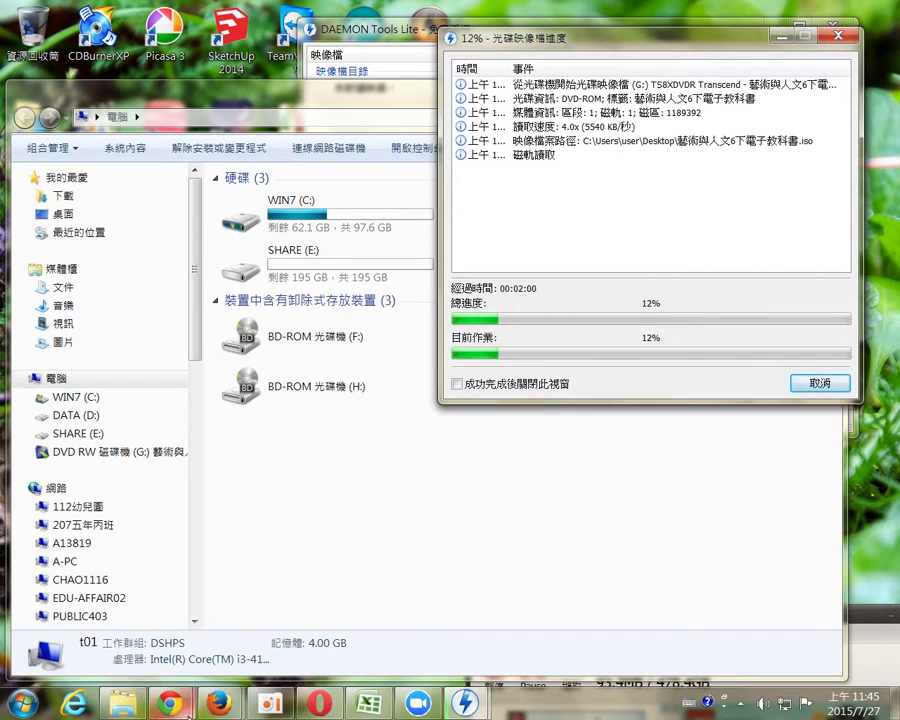
mouse_move(189, 713)
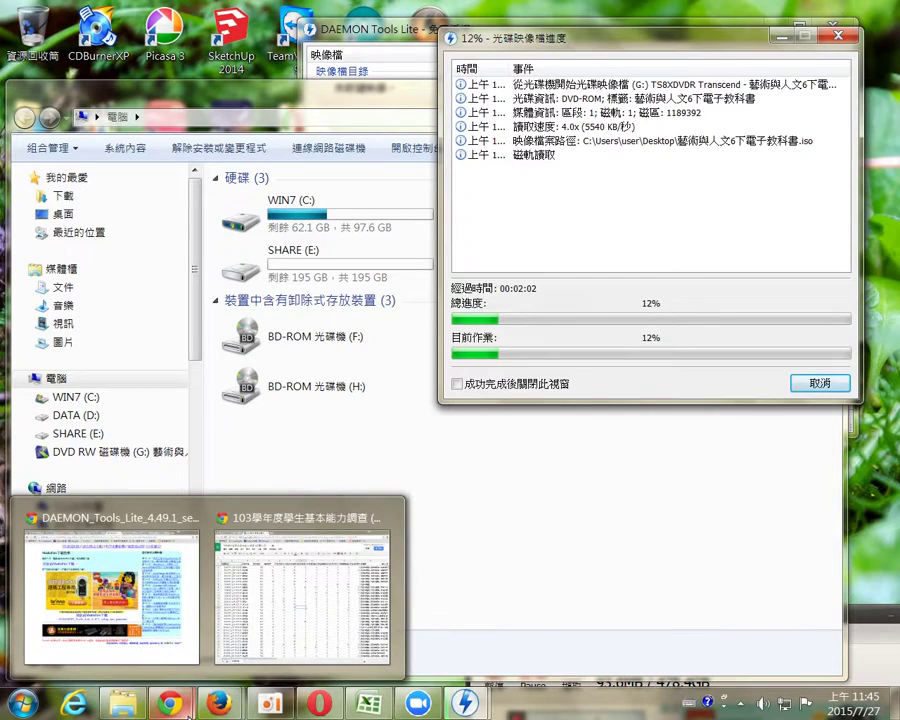